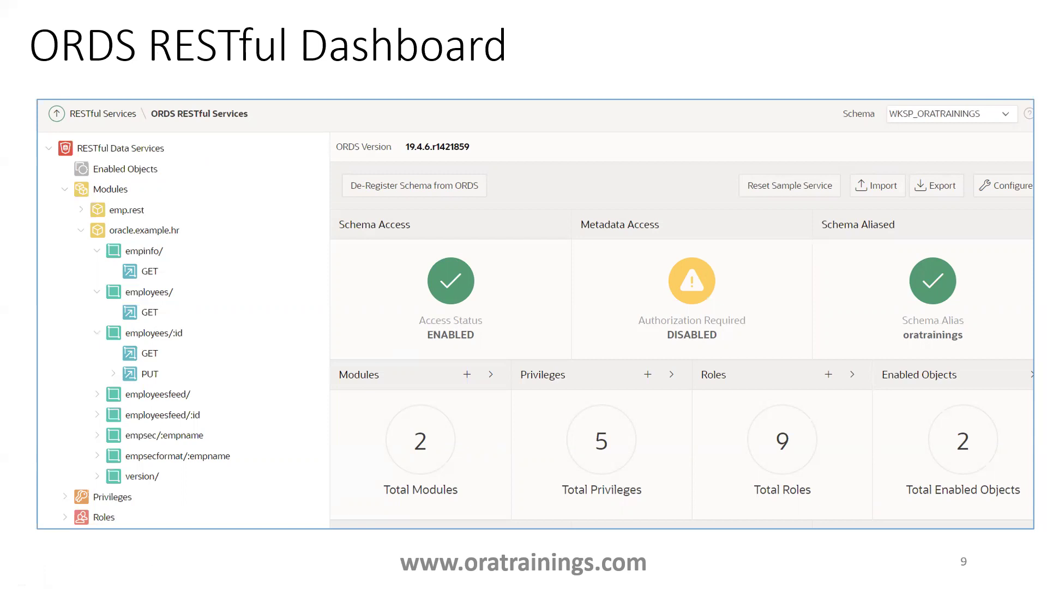
# End the slide presentation and switch to the APEX Object Browser page in Chrome.
pyautogui.press('Right')
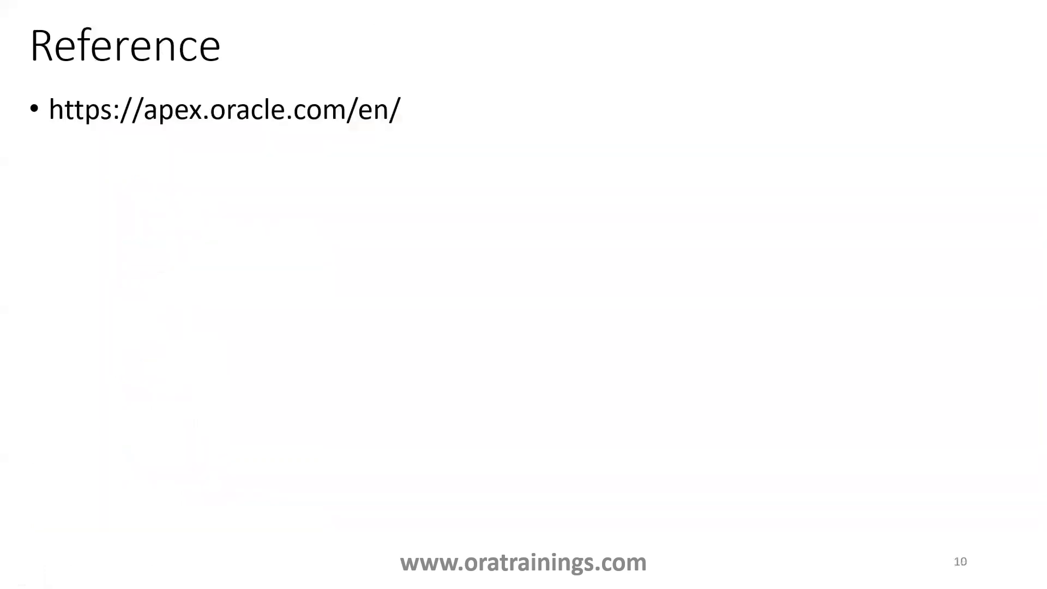
pyautogui.press('Escape')
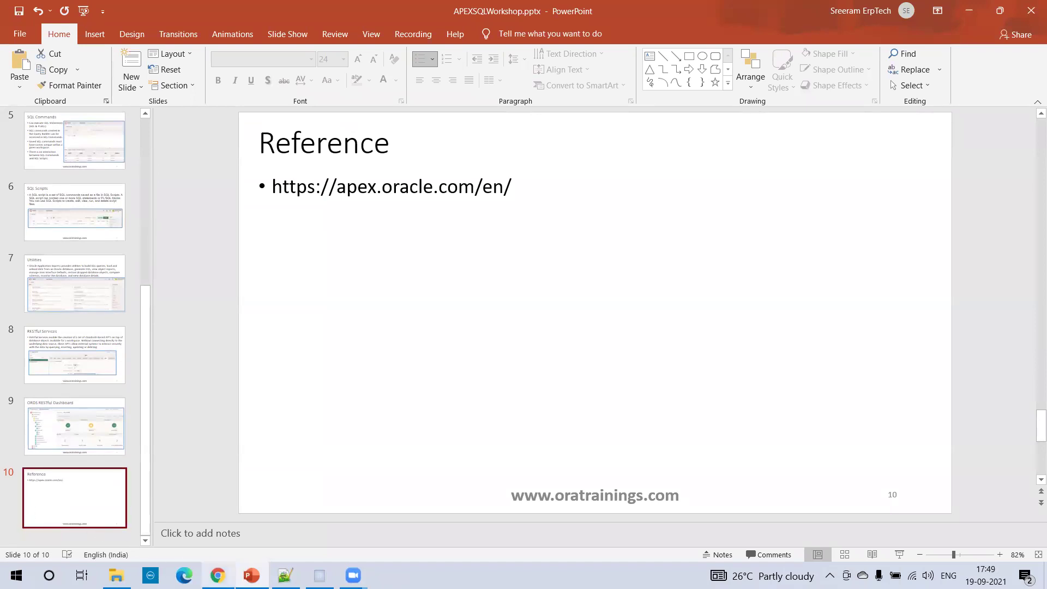
pyautogui.click(217, 575)
pyautogui.hotkey('ctrl', '1')
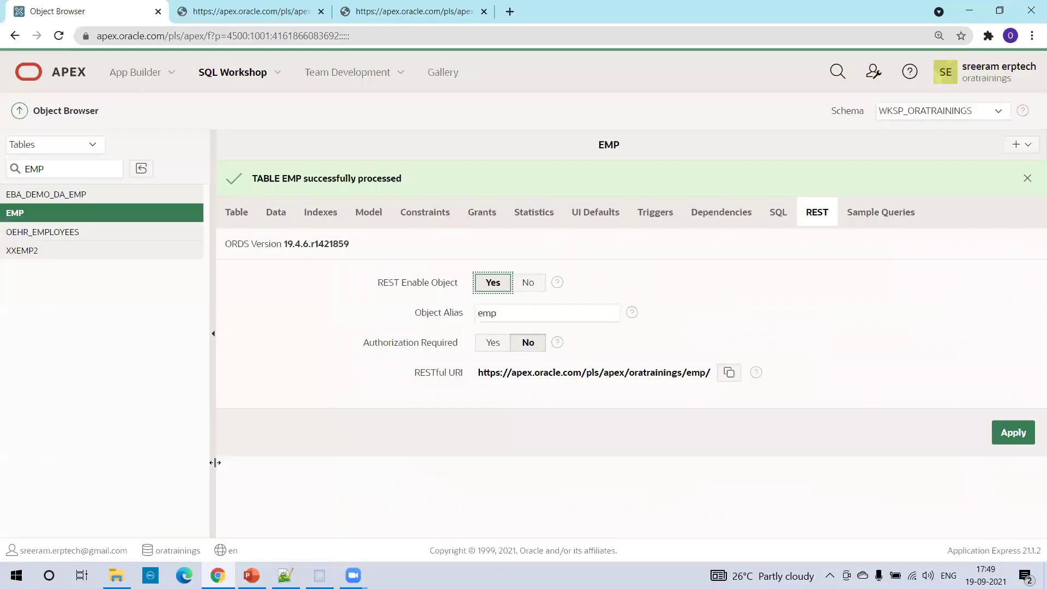
# From the SQL Workshop home, open the Object Browser, filter the tables by EMP and display the EMP table.
pyautogui.click(221, 73)
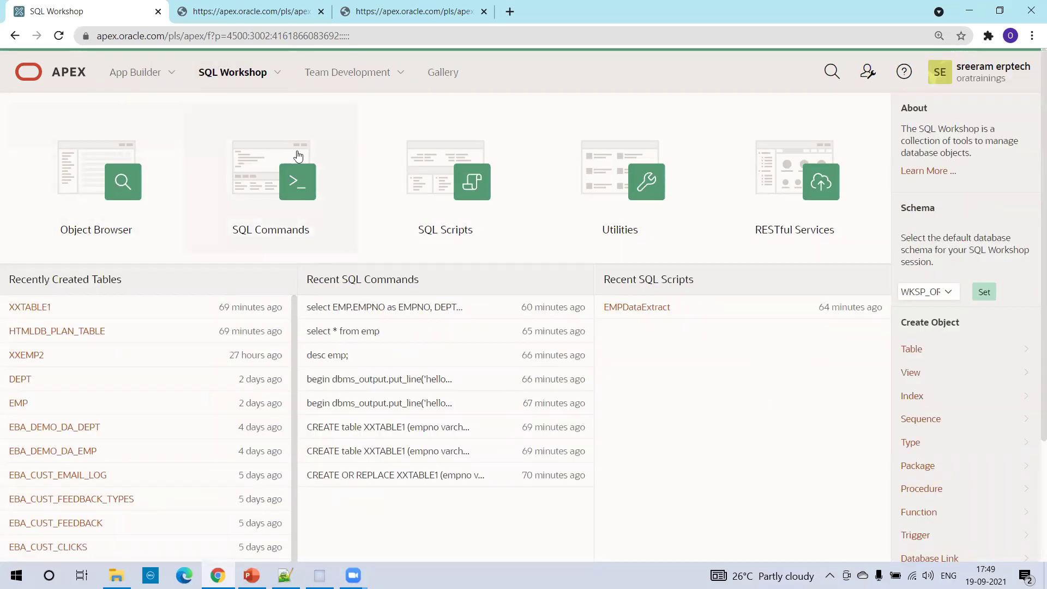
pyautogui.click(103, 166)
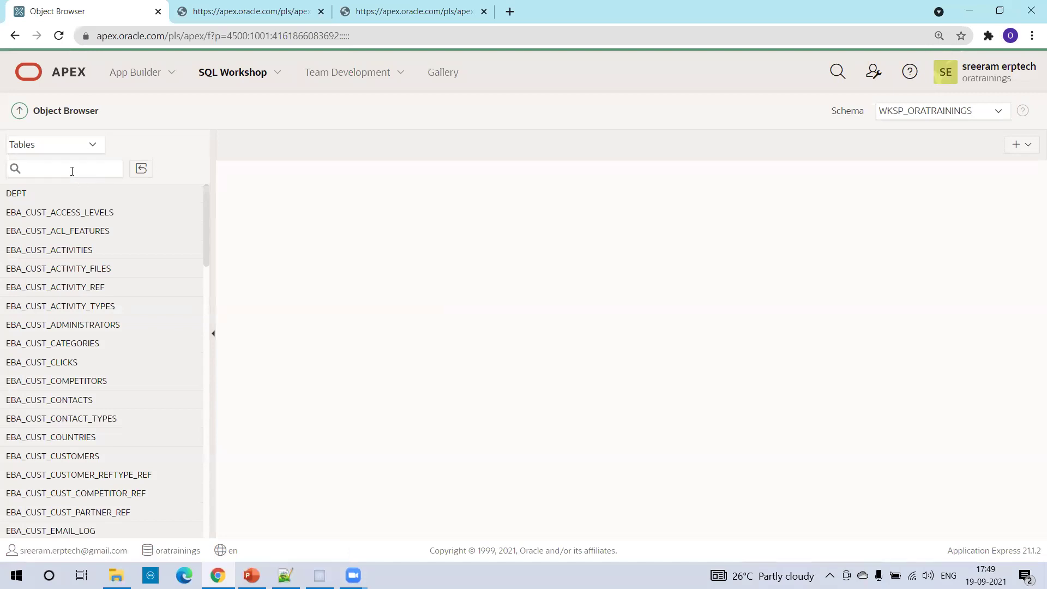
pyautogui.click(72, 170)
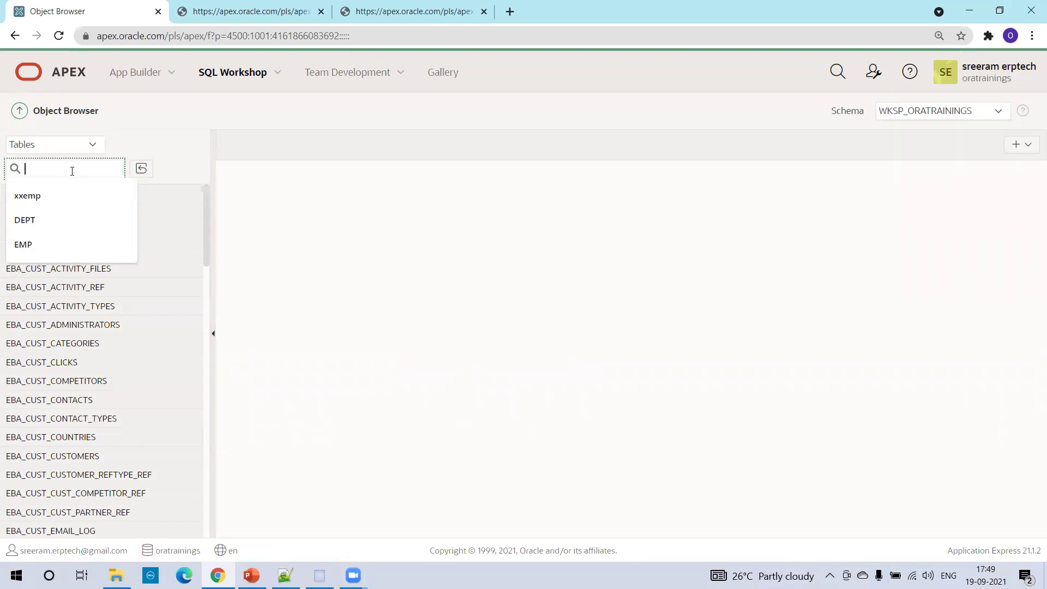
pyautogui.write('EMP')
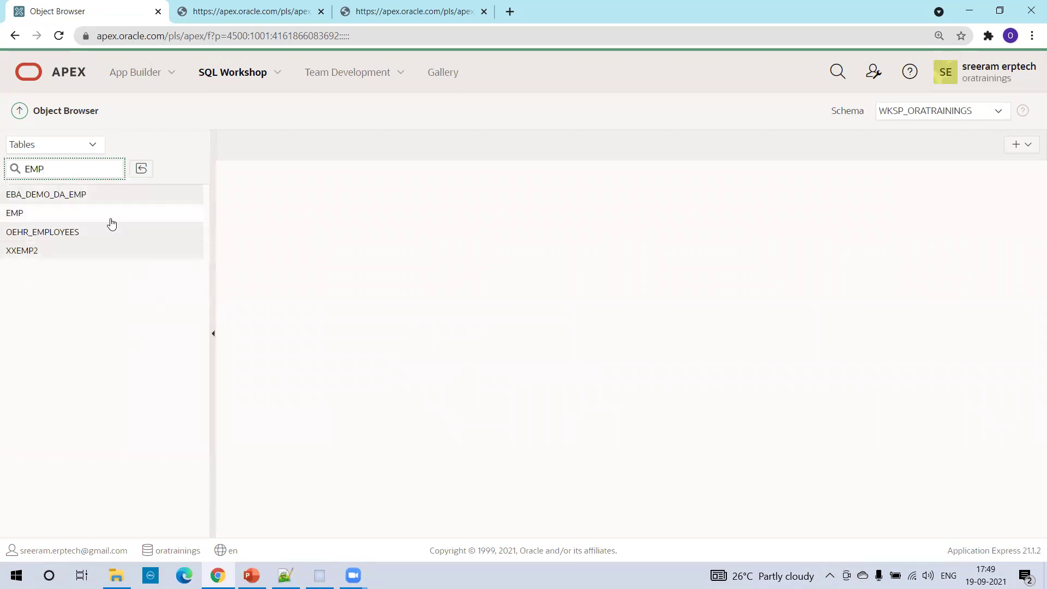
pyautogui.click(33, 212)
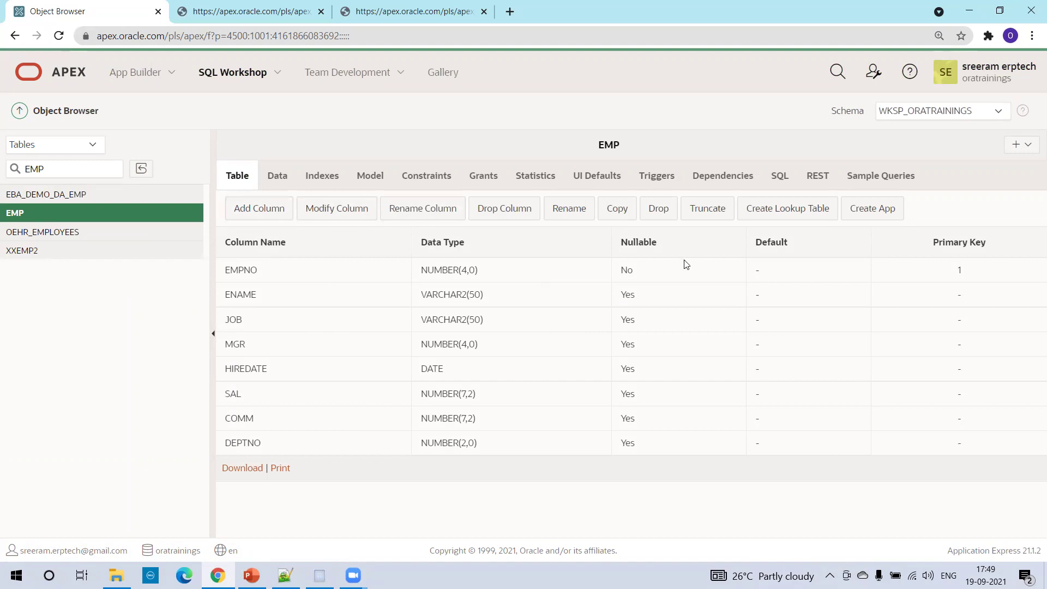
# Review the EMP table's data rows, its SQL definition and its REST settings.
pyautogui.click(287, 174)
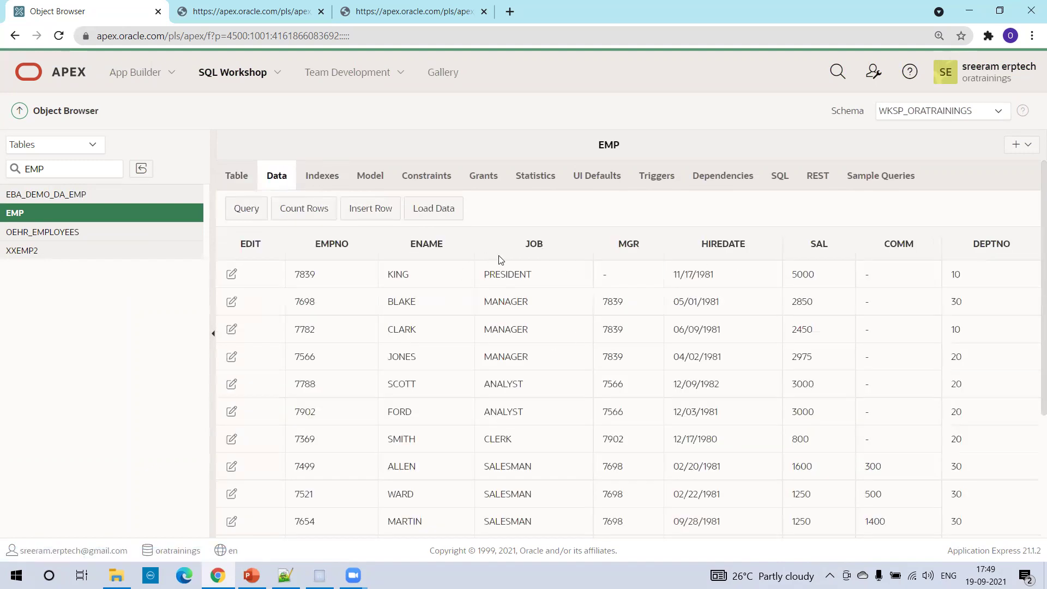
pyautogui.click(778, 184)
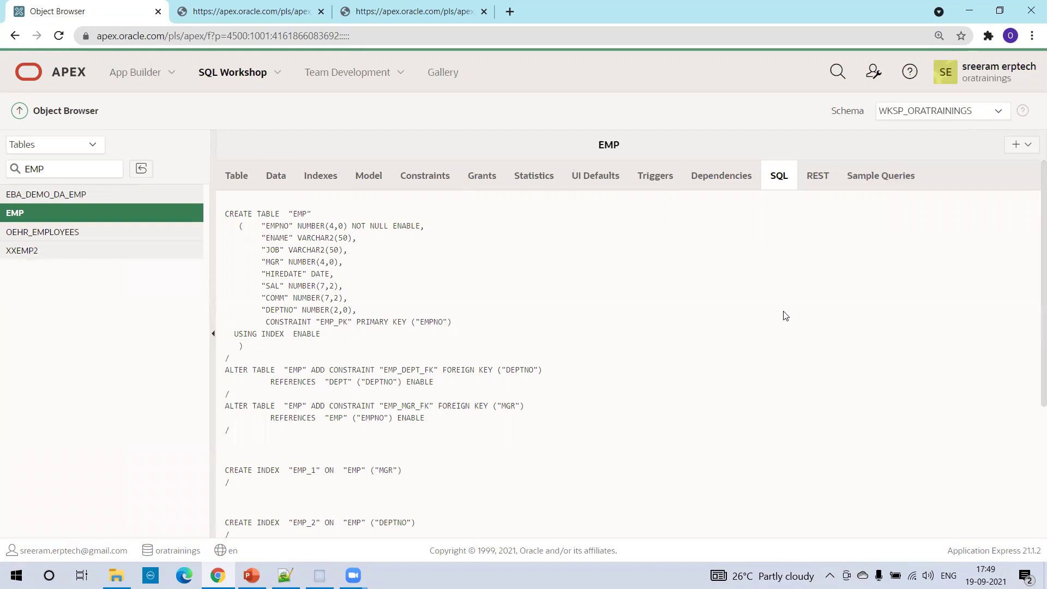
pyautogui.click(816, 180)
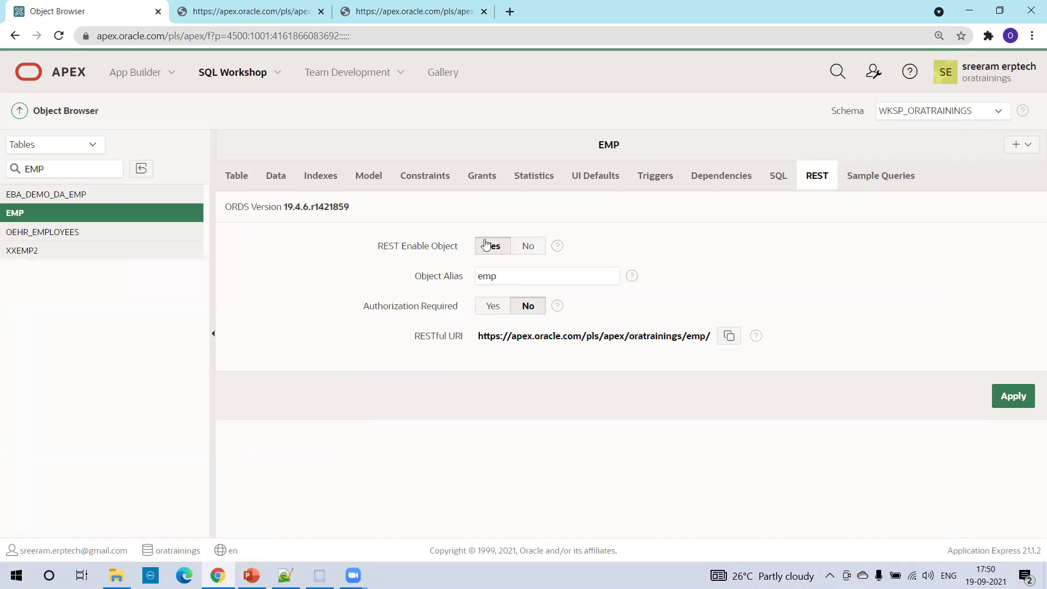
# Disable REST access for the EMP table and apply the change, and re-enable REST access and apply it.
pyautogui.click(534, 251)
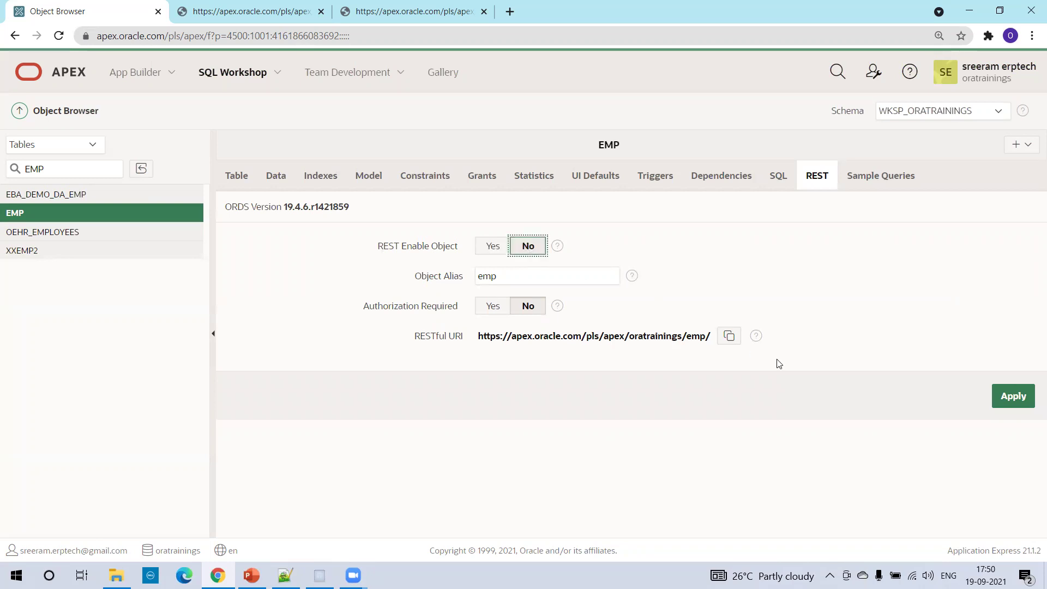
pyautogui.click(1007, 395)
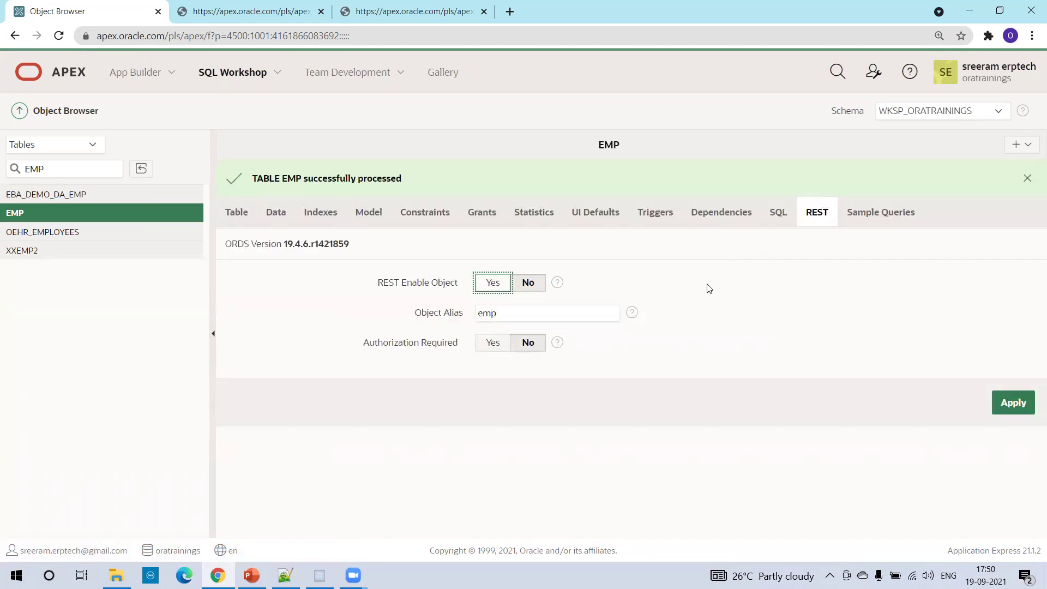
pyautogui.click(496, 286)
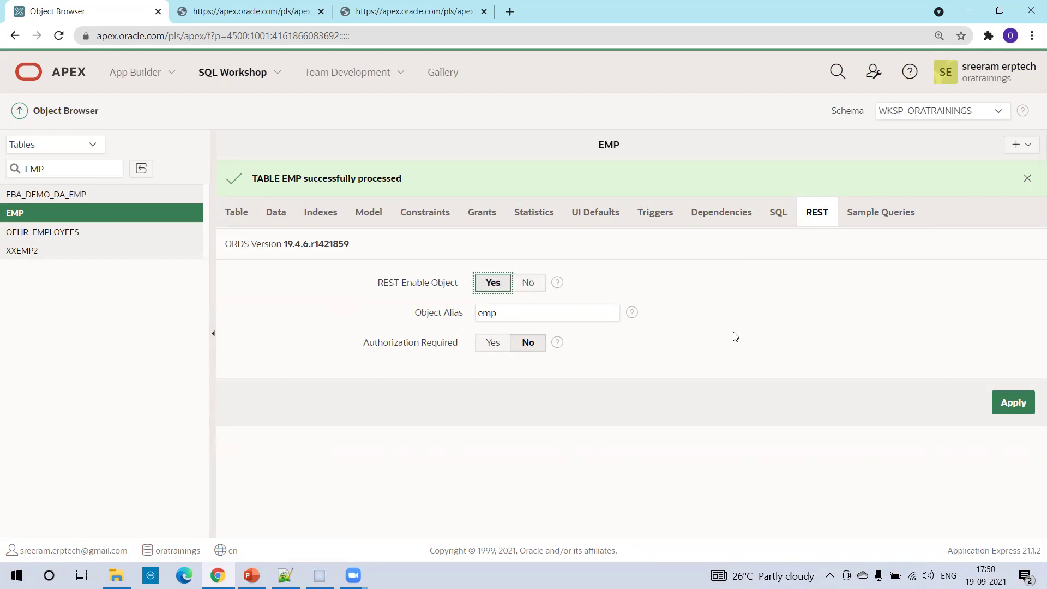
pyautogui.click(1013, 404)
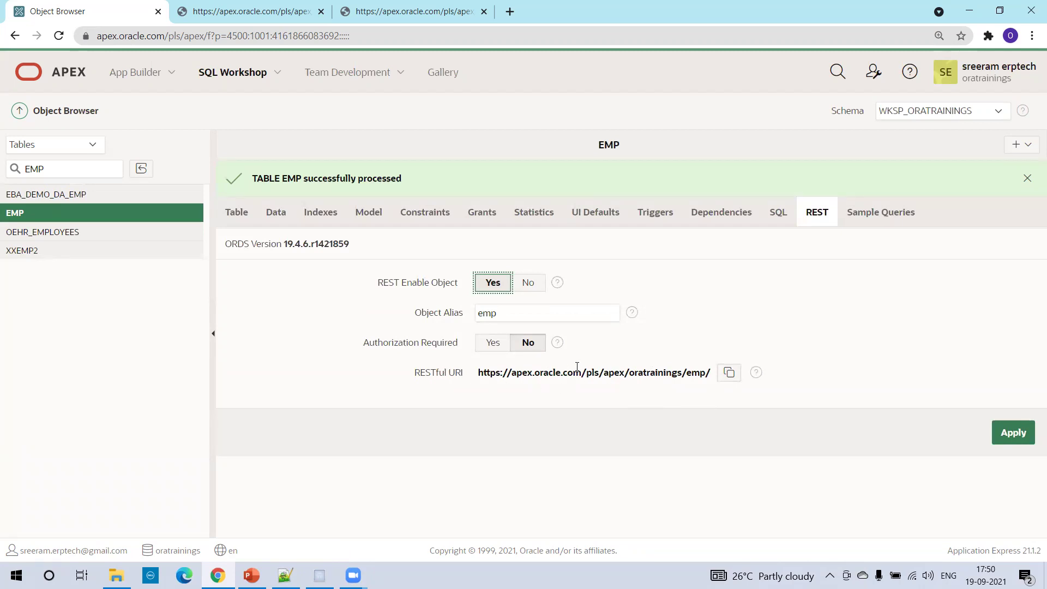
# Open SQL Commands and run the query "select * from emp".
pyautogui.click(281, 71)
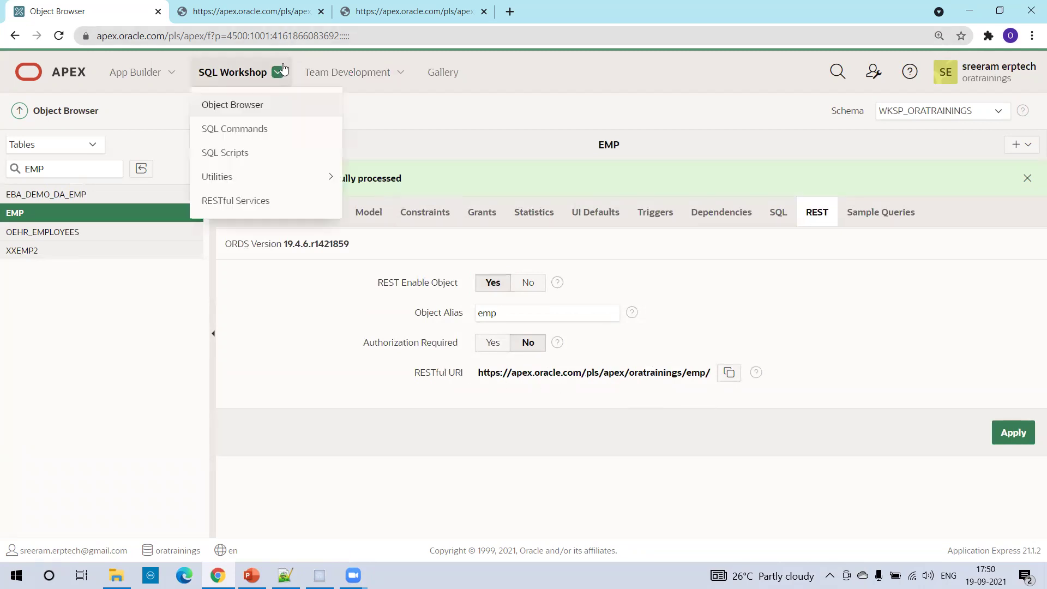
pyautogui.click(246, 131)
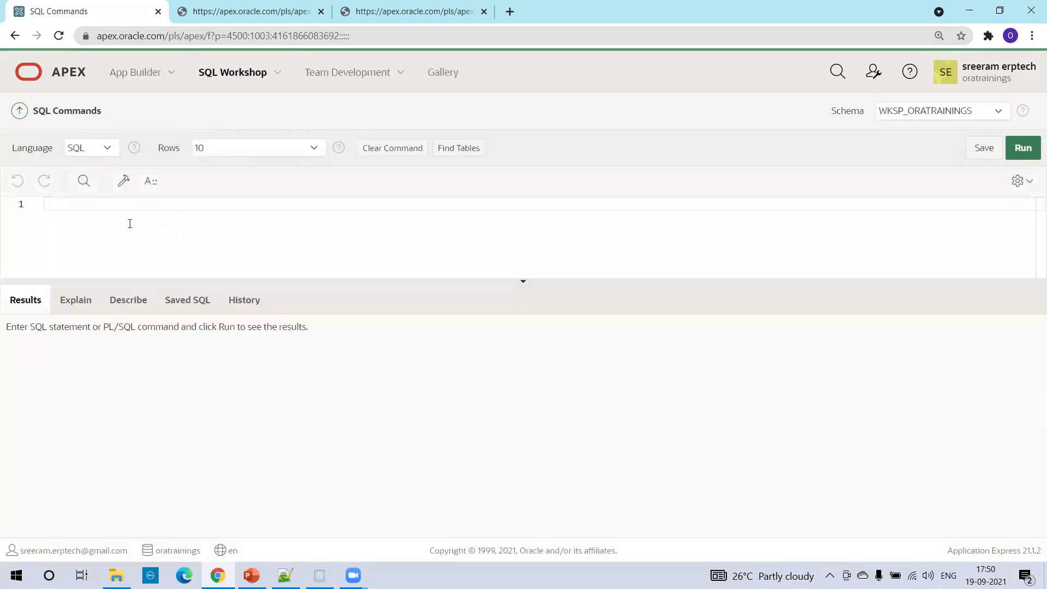
pyautogui.write('select * from emp')
pyautogui.hotkey('ctrl', 'Return')
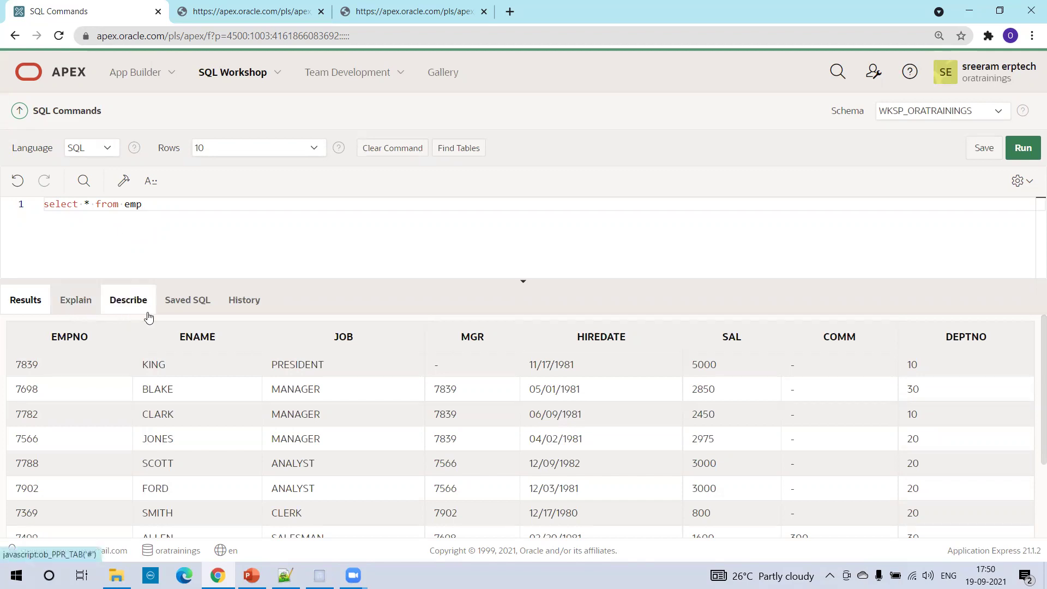
# Replace the query with "desc emp" and display the EMP table's description.
pyautogui.hotkey('ctrl', 'a')
pyautogui.write('de ')
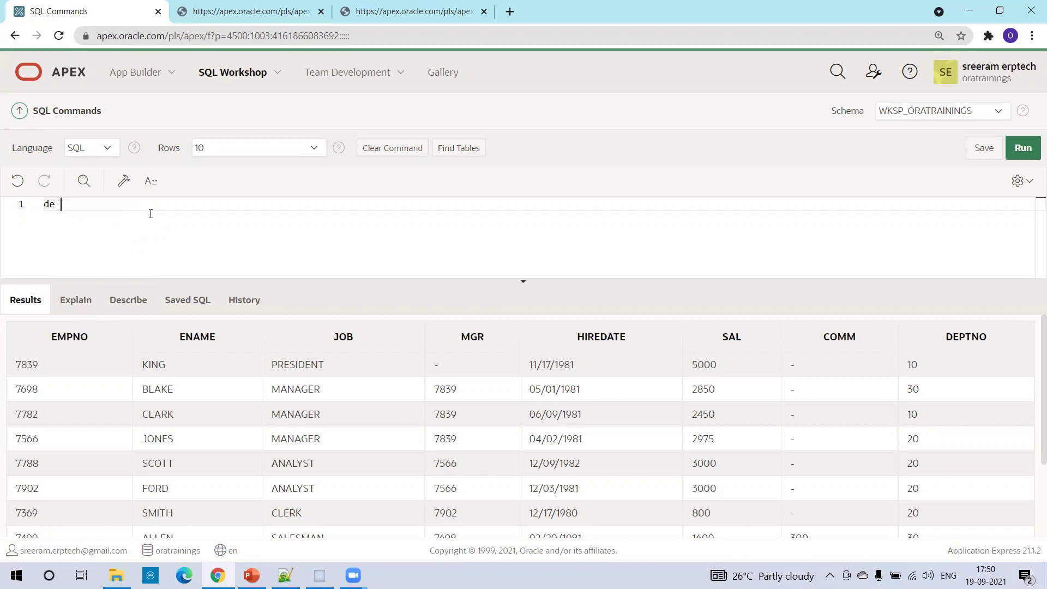
pyautogui.write('sc emp')
pyautogui.click(124, 299)
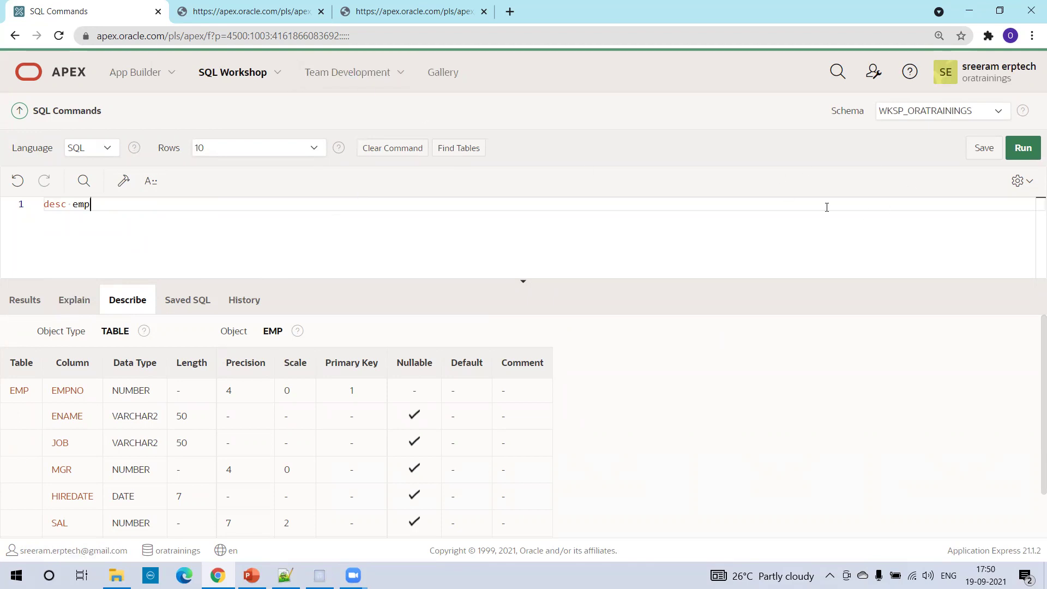
# Save the "desc emp" command under the name EmpDescScript.
pyautogui.click(987, 158)
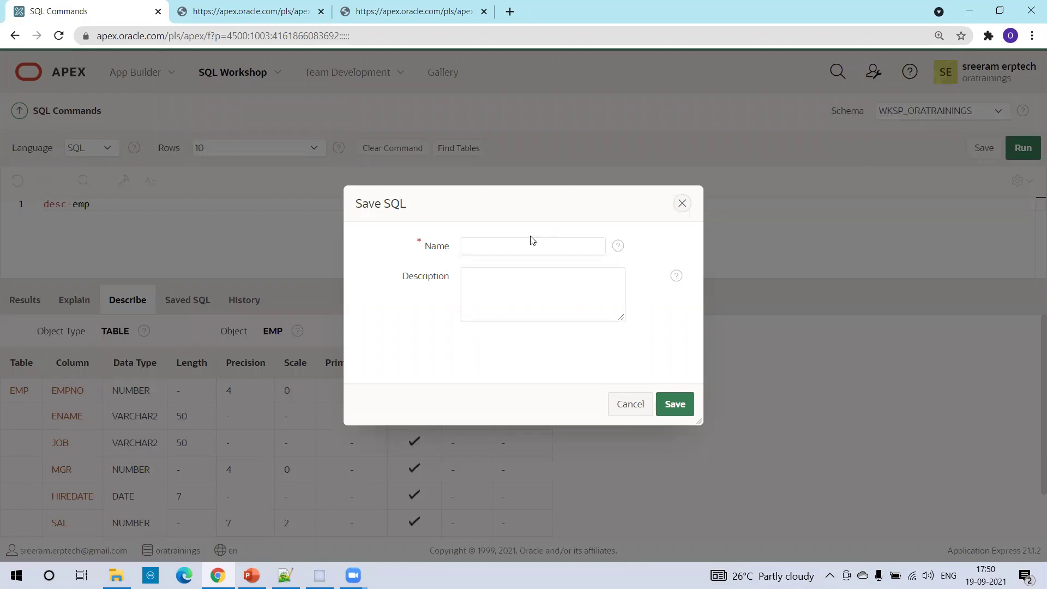
pyautogui.click(511, 244)
pyautogui.write('EmpDesc')
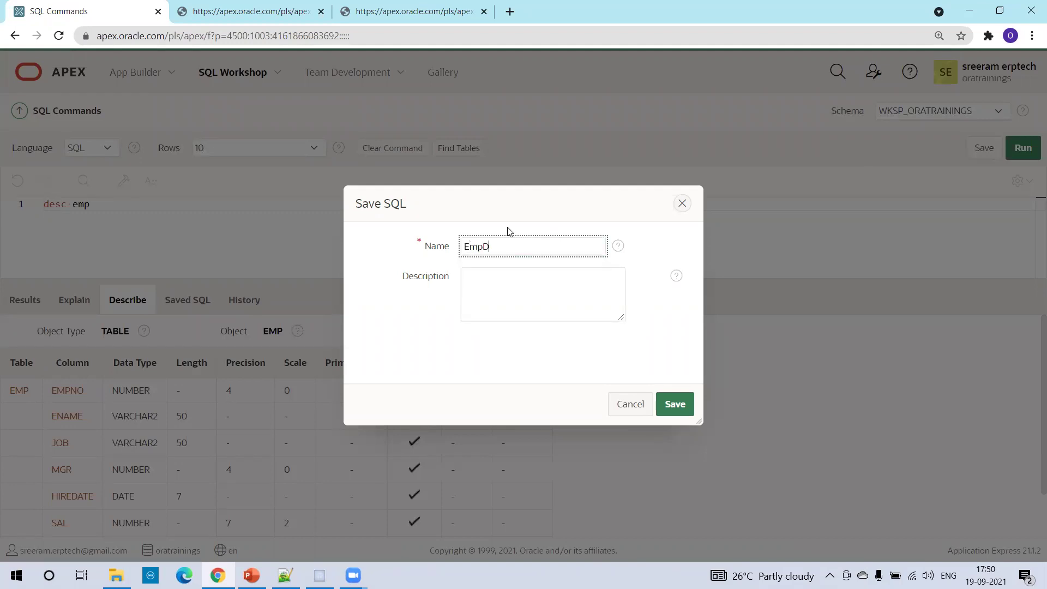
pyautogui.write('Script')
pyautogui.click(675, 405)
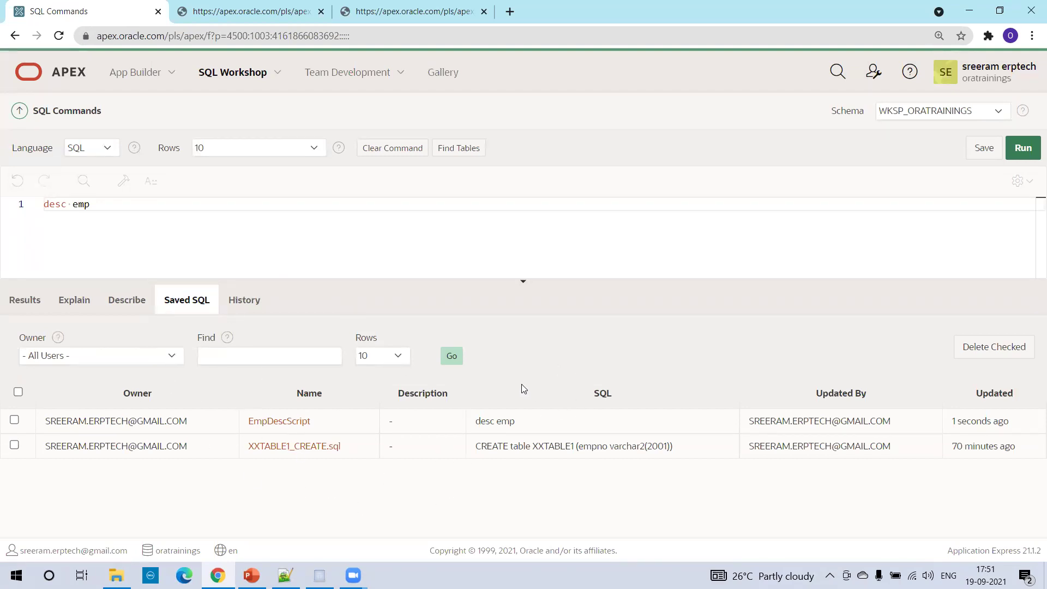
# Start a new script in SQL Scripts and enter "select * from emp" on its second line.
pyautogui.click(279, 74)
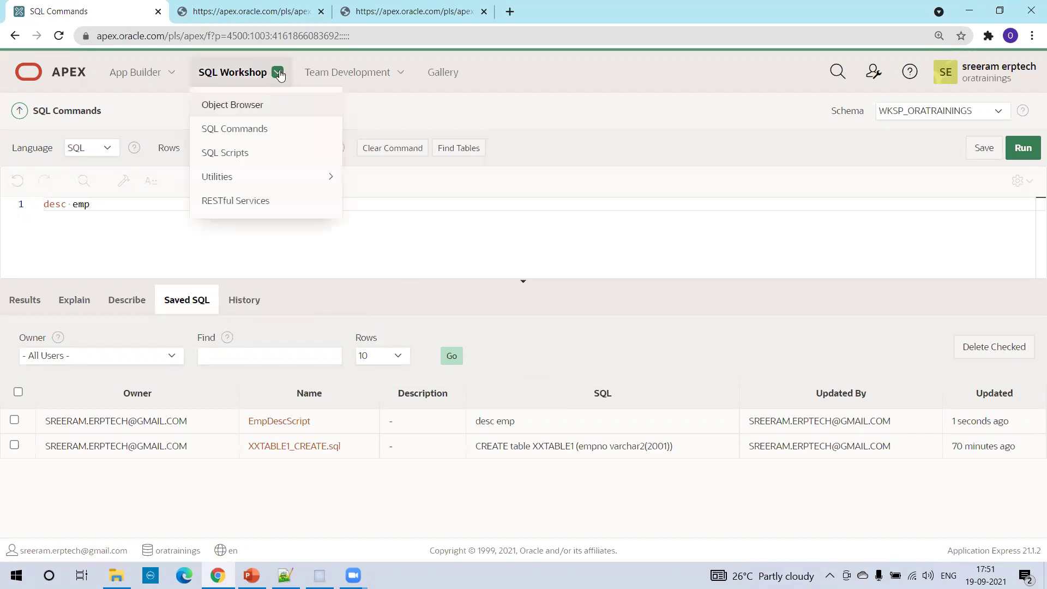
pyautogui.click(254, 158)
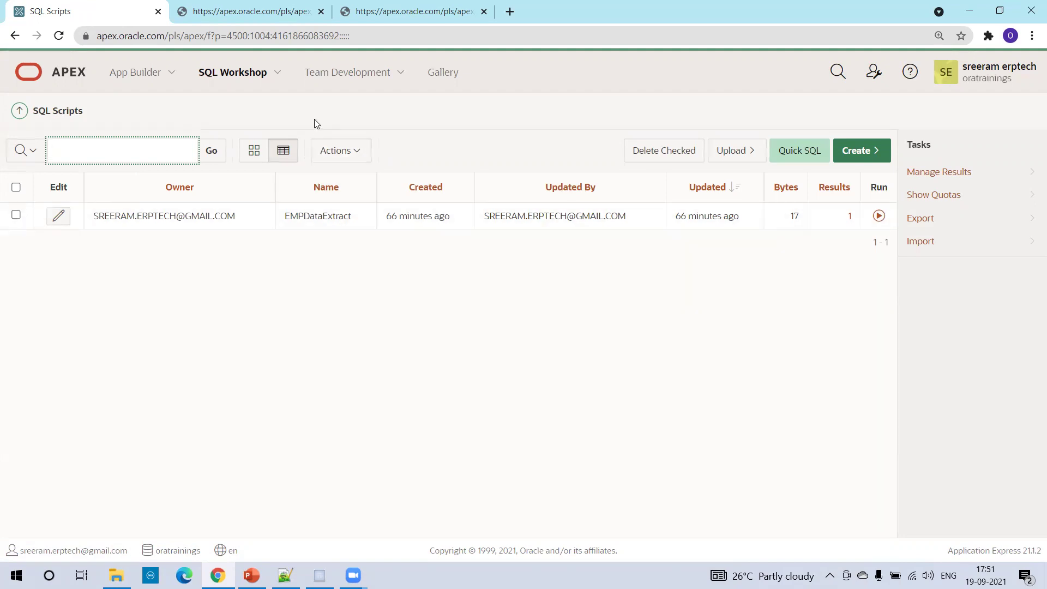
pyautogui.click(856, 156)
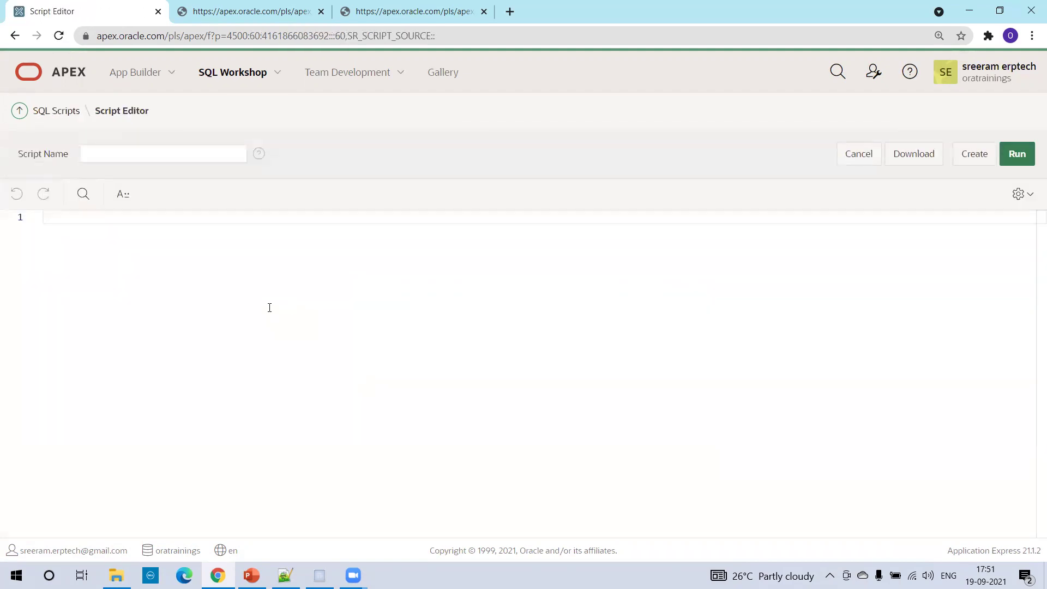
pyautogui.click(269, 307)
pyautogui.press('Return')
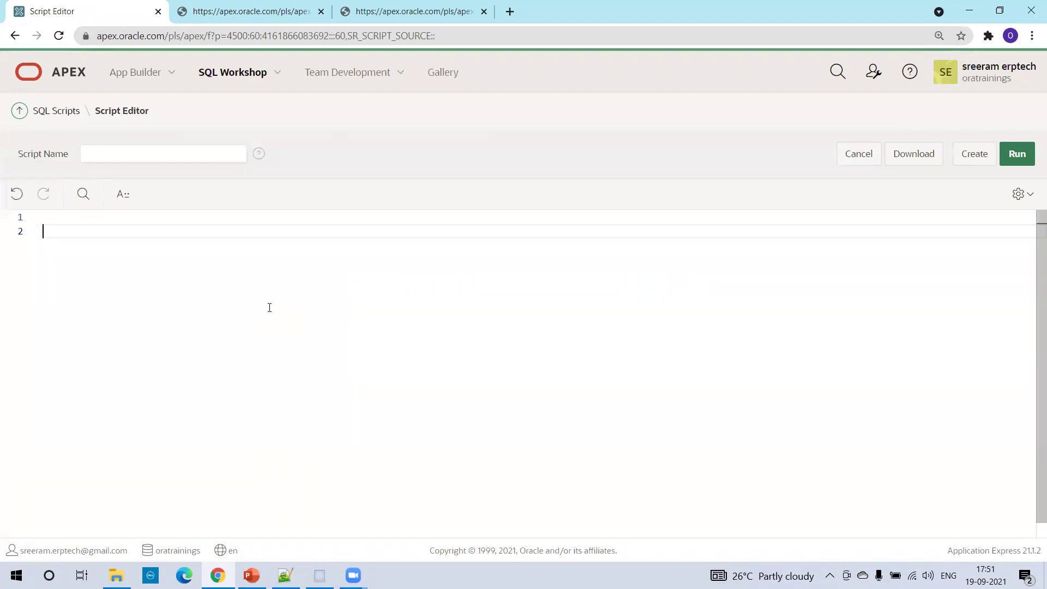
pyautogui.write('select s')
pyautogui.press('BackSpace')
pyautogui.write('* from')
pyautogui.write('emp')
pyautogui.press('Return')
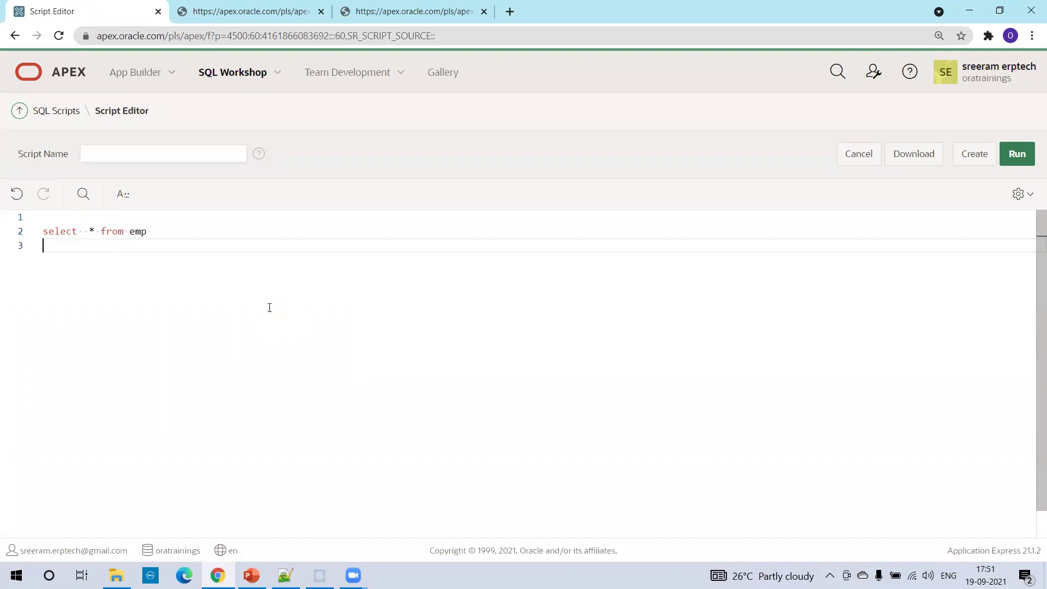
pyautogui.press('BackSpace')
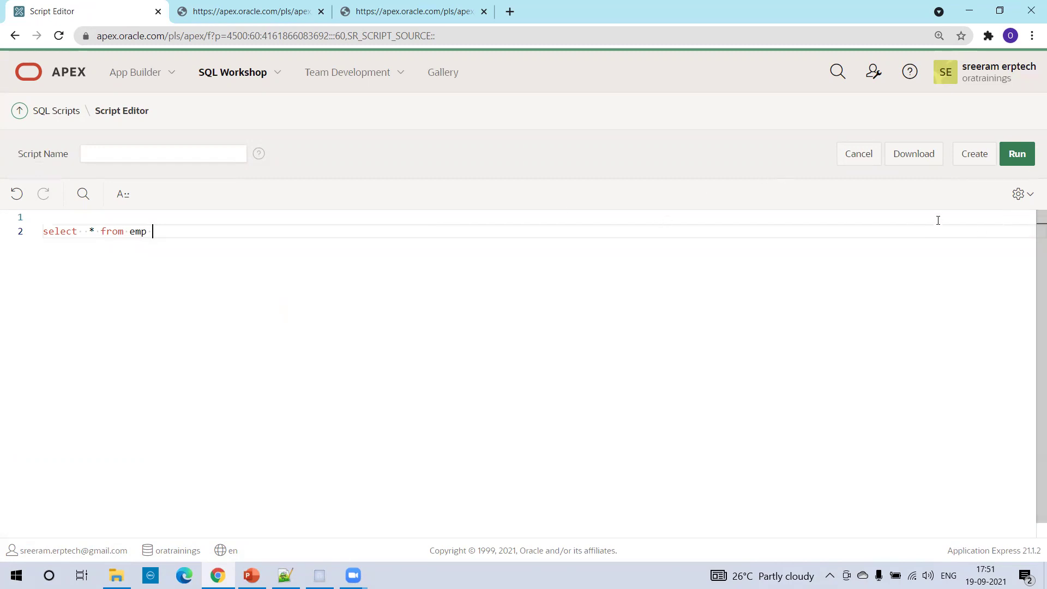
# Name the script EmpDataExtractV2 and create it.
pyautogui.click(1024, 163)
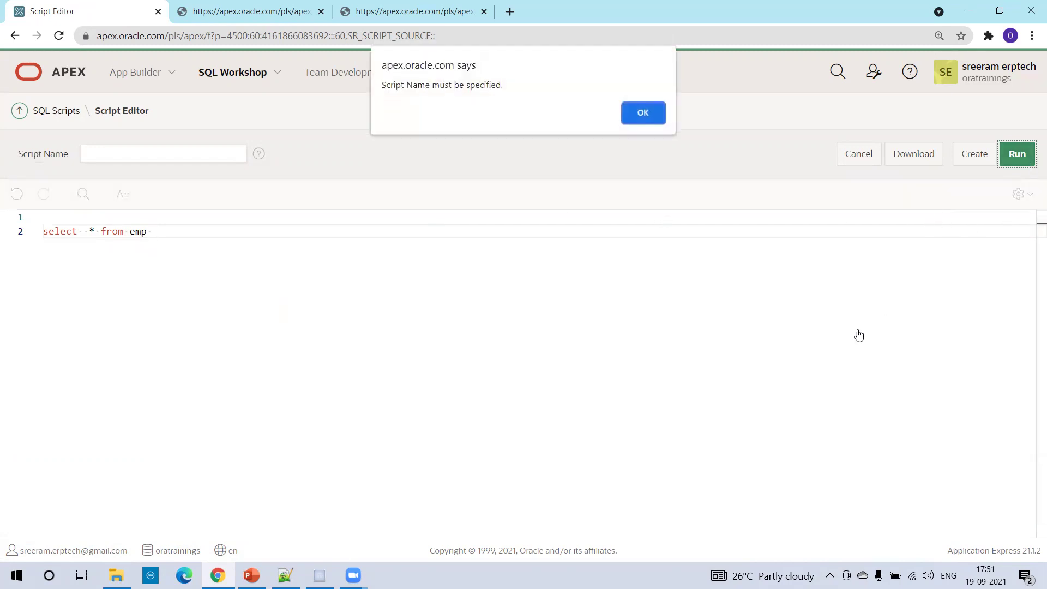
pyautogui.click(635, 114)
pyautogui.click(127, 156)
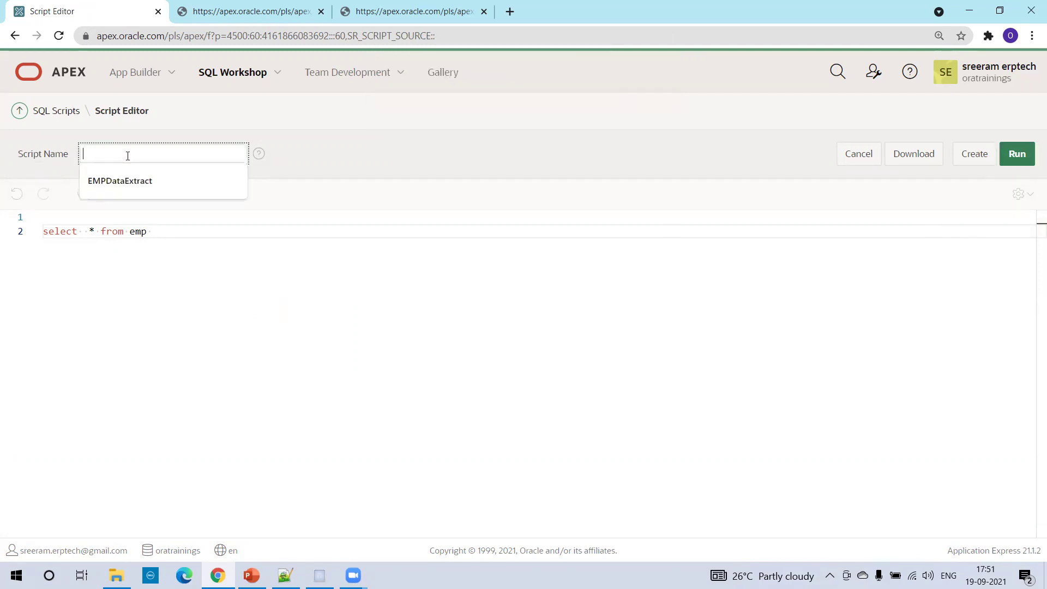
pyautogui.write('EmpDataExtractV2')
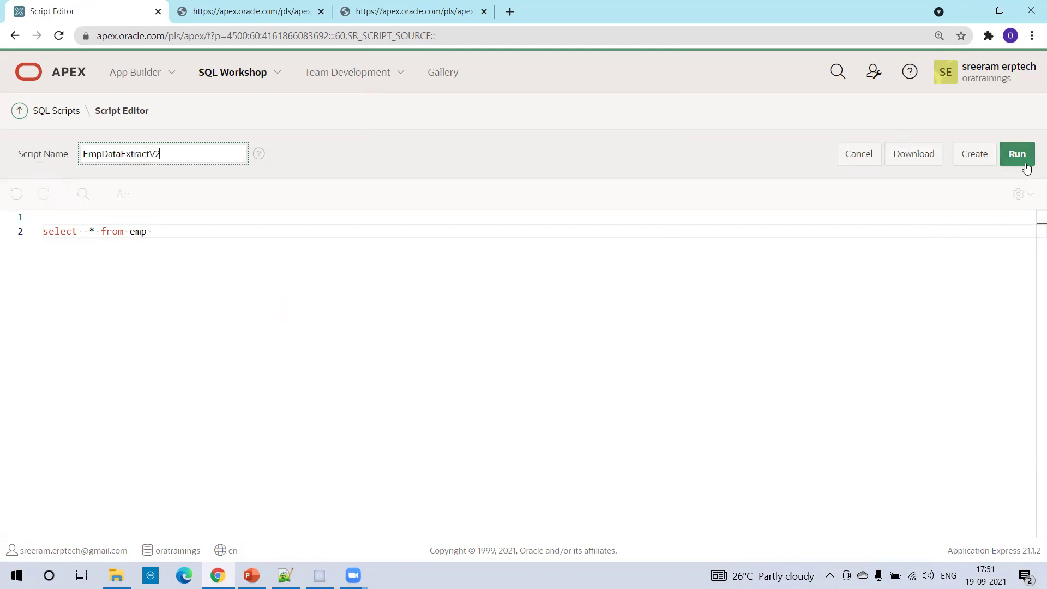
pyautogui.click(988, 156)
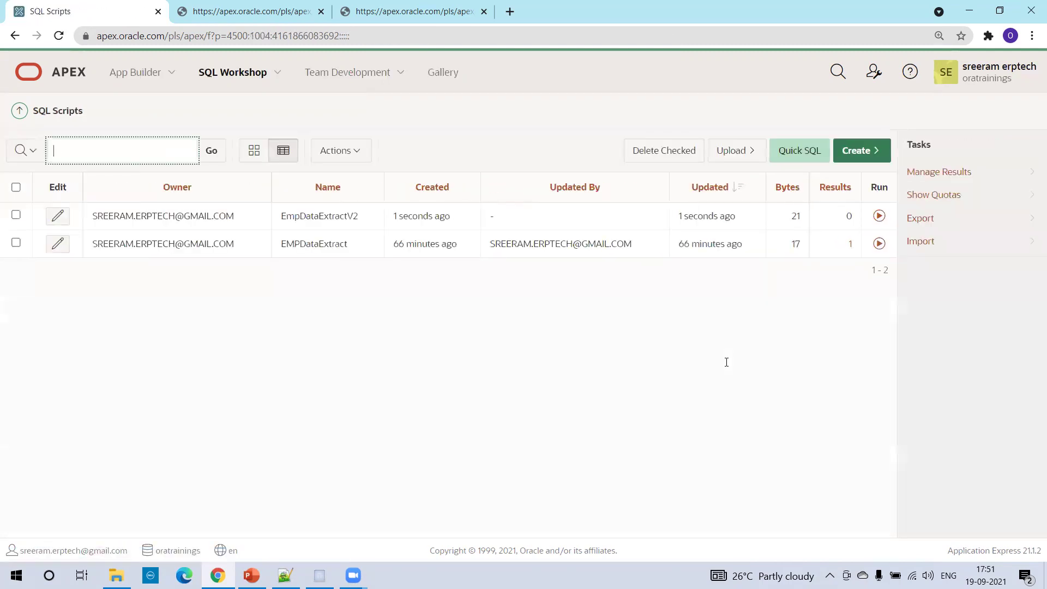
# Run the EmpDataExtractV2 script and download its results summary as a CSV file.
pyautogui.click(878, 218)
pyautogui.click(560, 501)
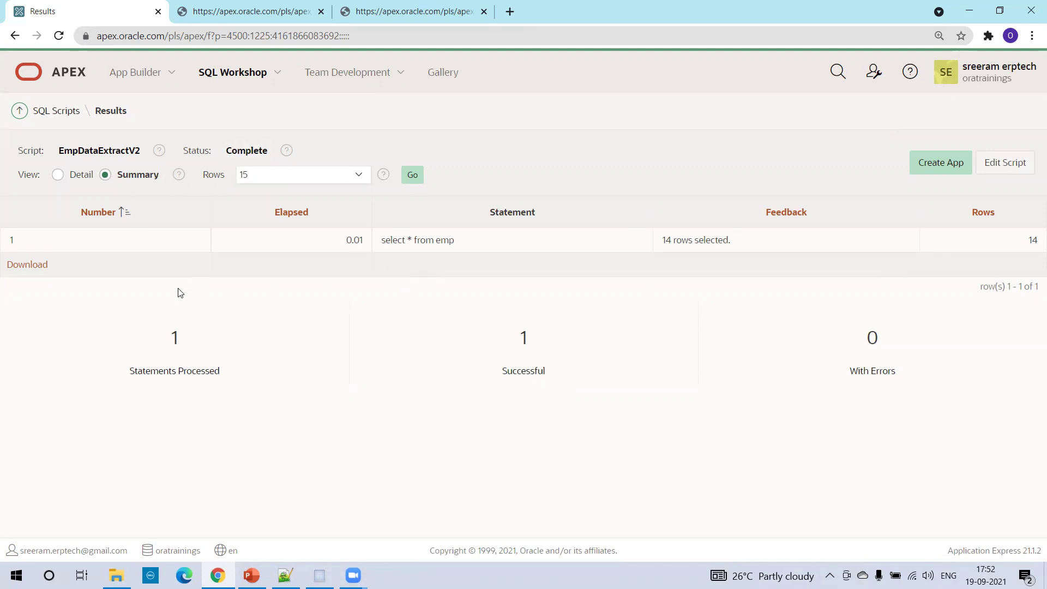
pyautogui.click(19, 264)
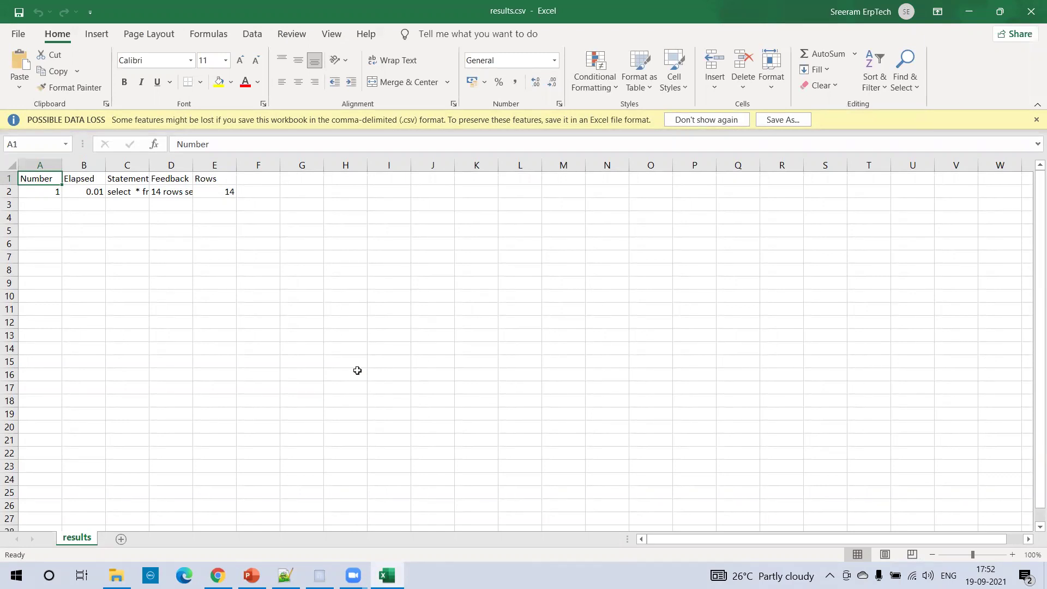
# Switch back to APEX in the browser and open the All Utilities page of SQL Workshop.
pyautogui.hotkey('alt', 'Tab')
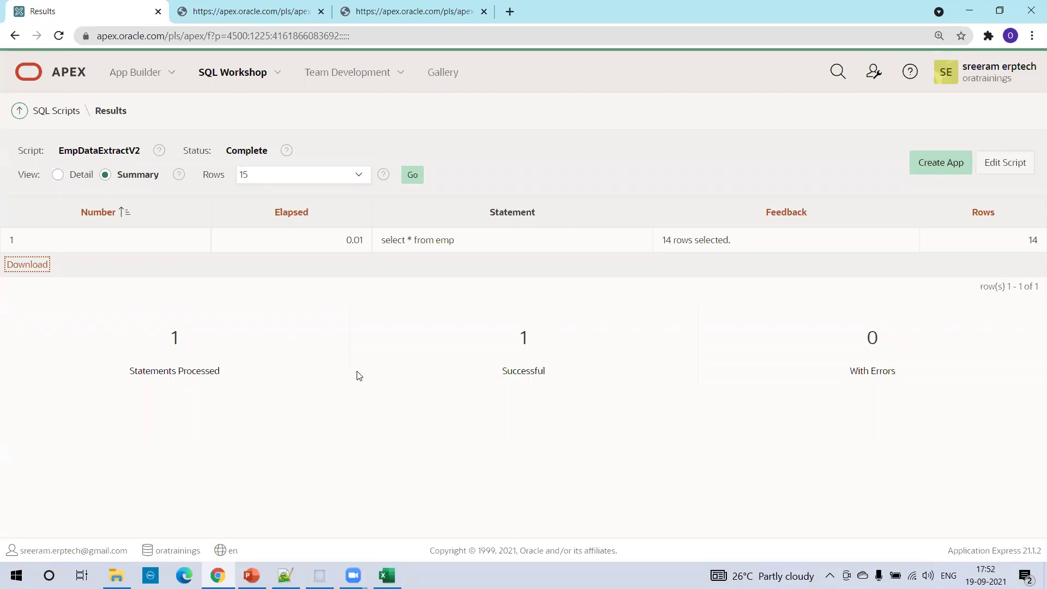
pyautogui.click(277, 72)
pyautogui.moveTo(258, 175)
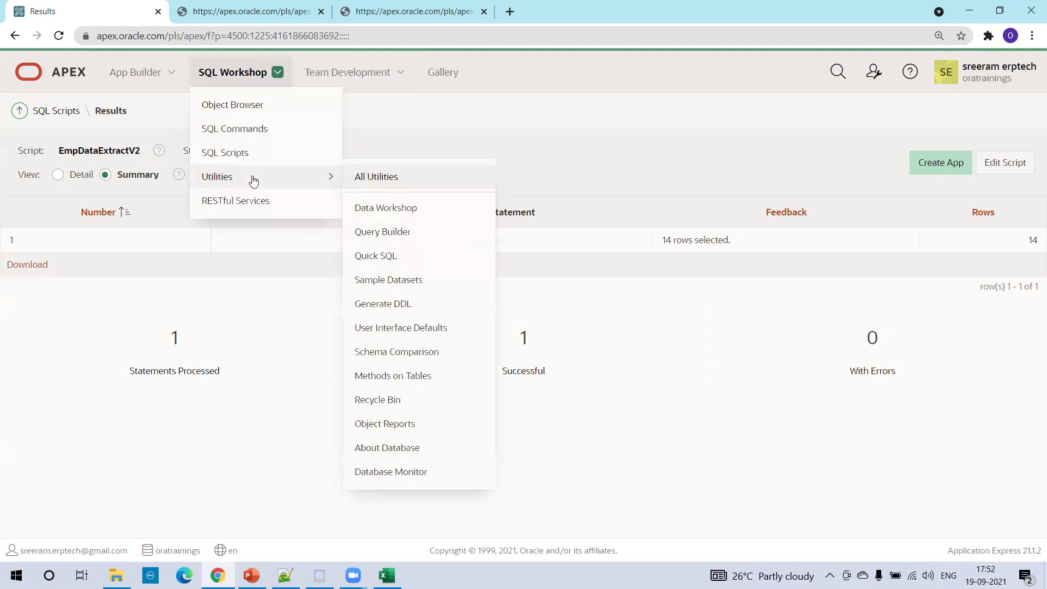
pyautogui.click(388, 184)
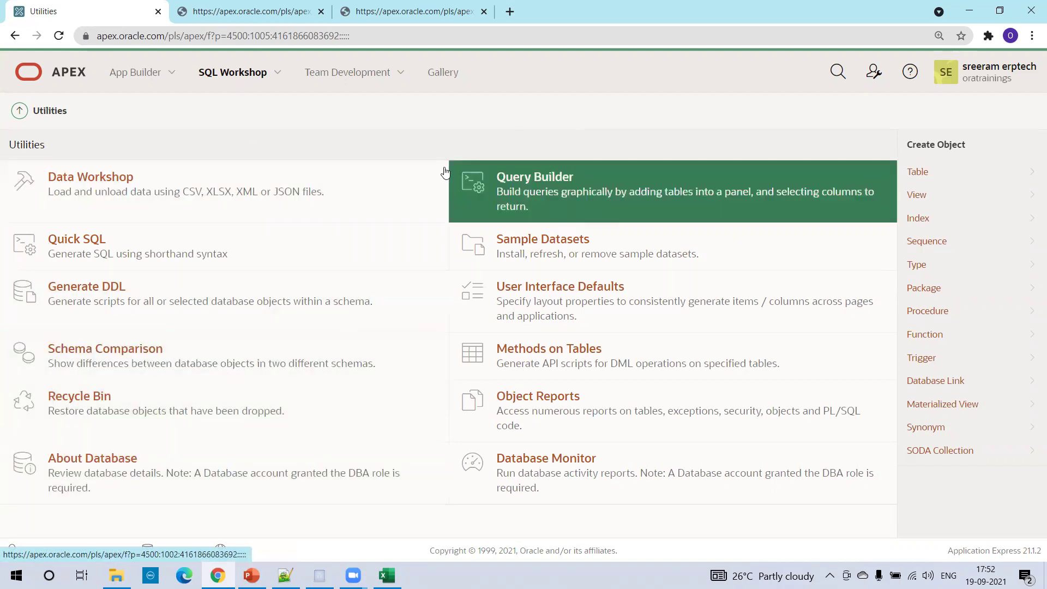
# Open RESTful Services in SQL Workshop and display its RESTful enabled objects.
pyautogui.click(277, 74)
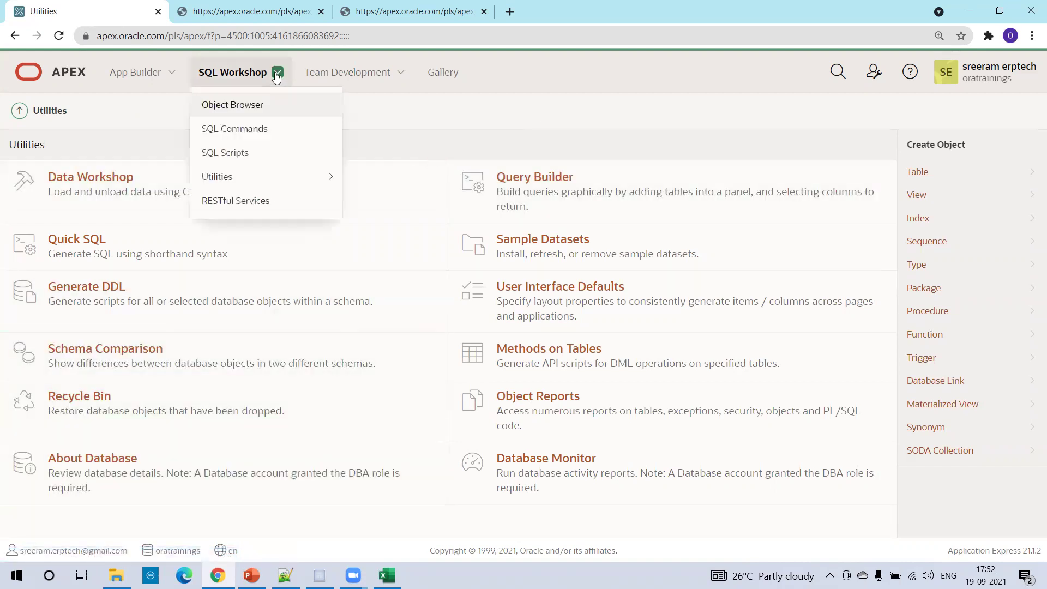
pyautogui.click(255, 201)
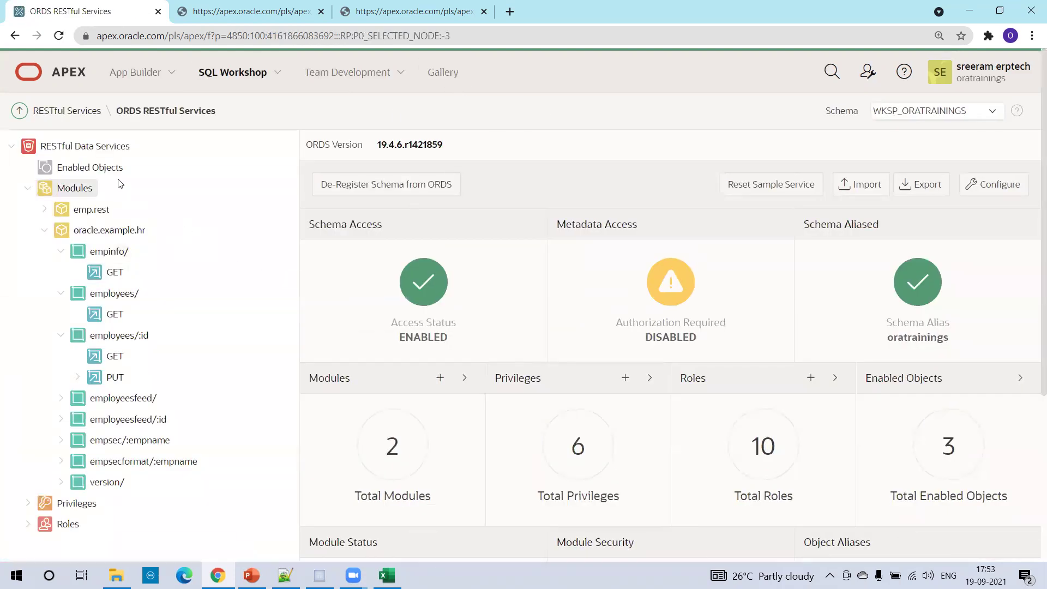
pyautogui.click(114, 169)
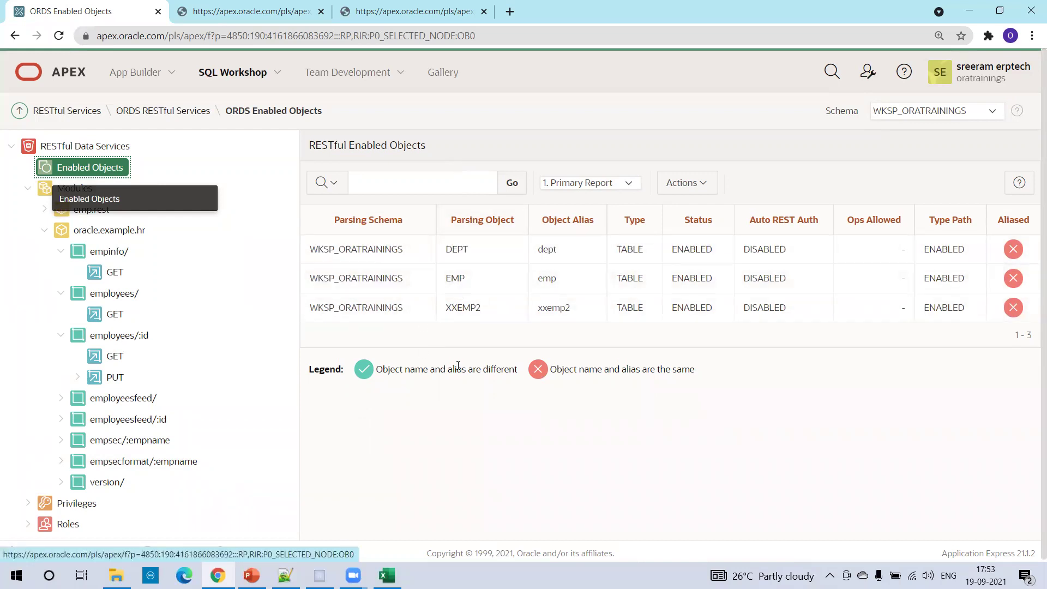
# Switch to the browser tab with the oratrainings/emp/ endpoint and reload its employee collection.
pyautogui.click(408, 5)
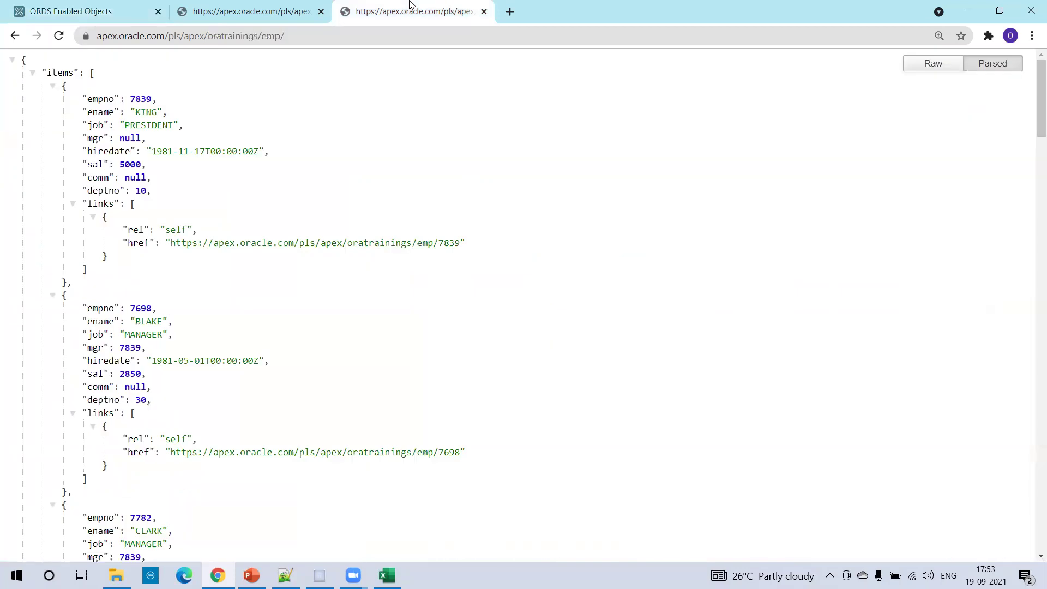
pyautogui.click(355, 29)
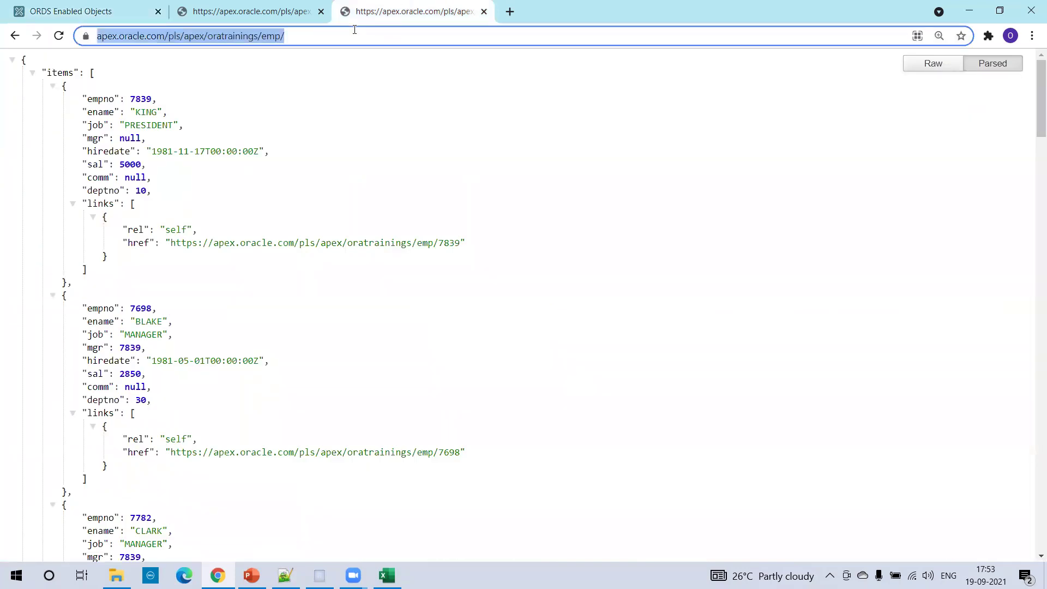
pyautogui.press('Return')
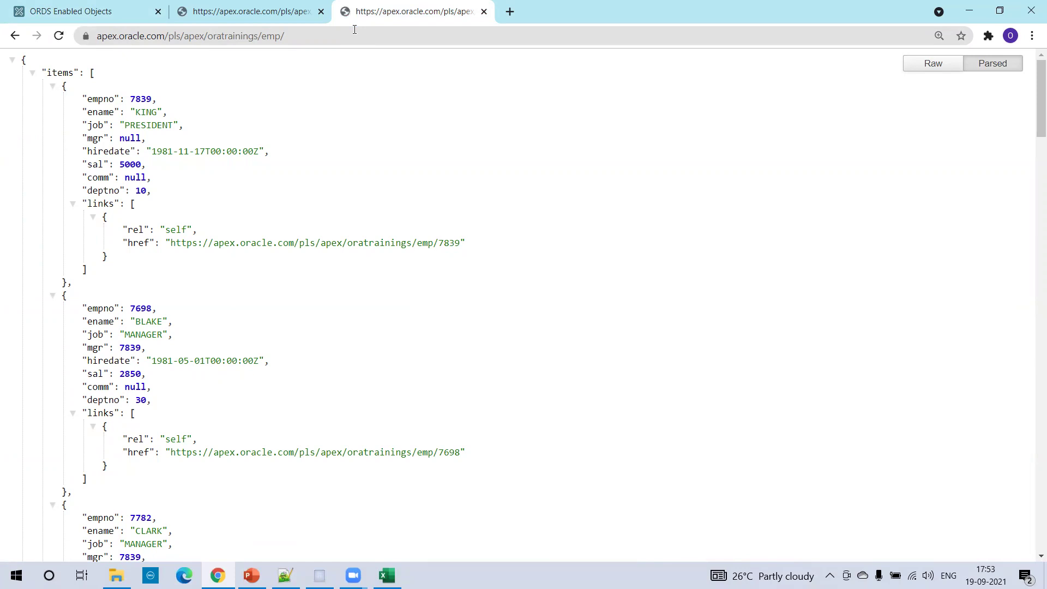
# Append the first listed employee's empno to the oratrainings/emp/ address and load that single record.
pyautogui.doubleClick(141, 98)
pyautogui.hotkey('ctrl', 'c')
pyautogui.click(313, 38)
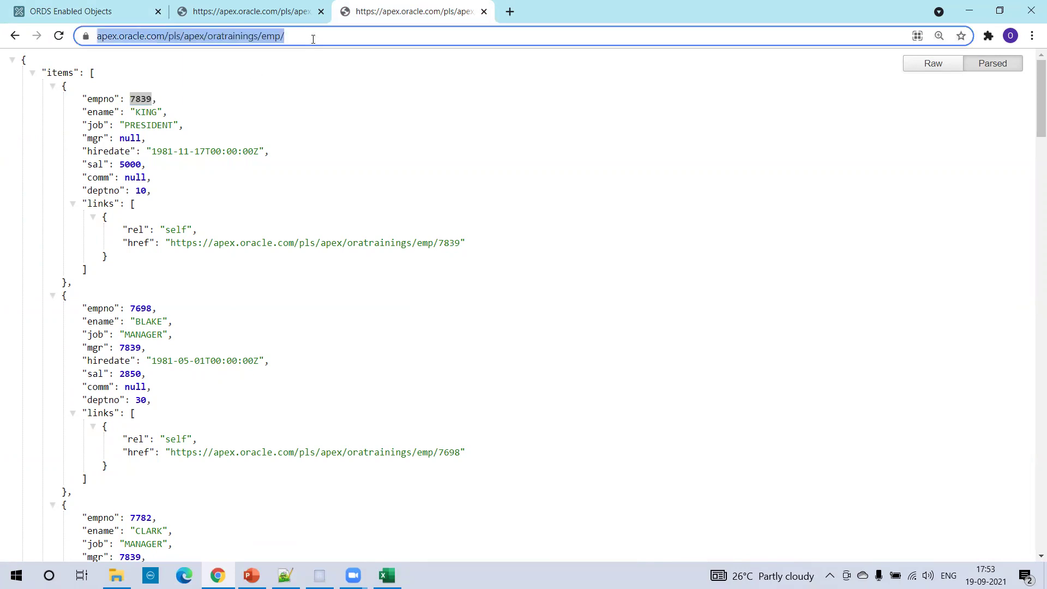
pyautogui.press('End')
pyautogui.hotkey('ctrl', 'v')
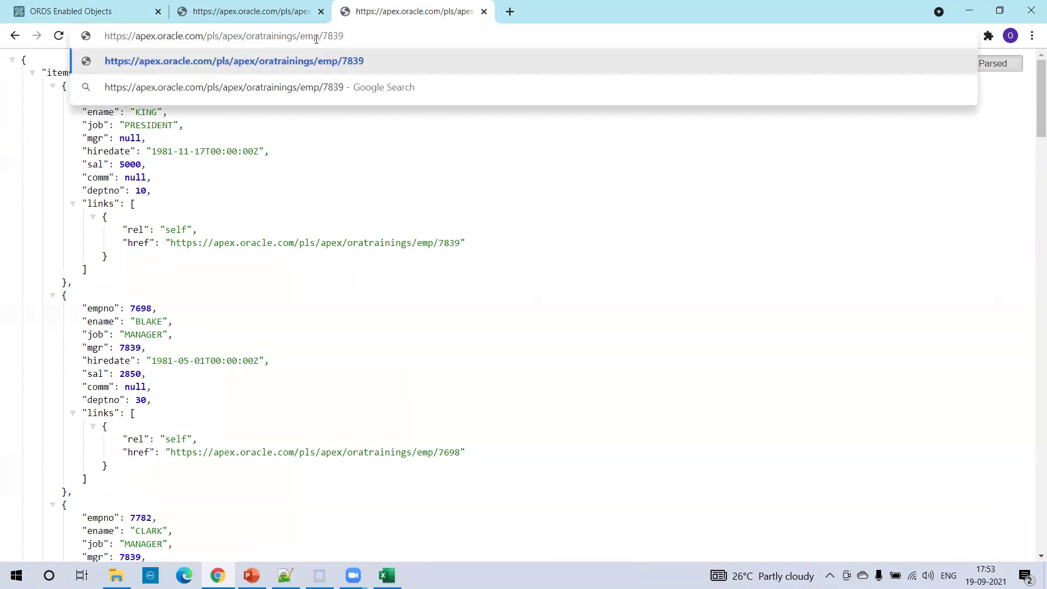
pyautogui.press('Return')
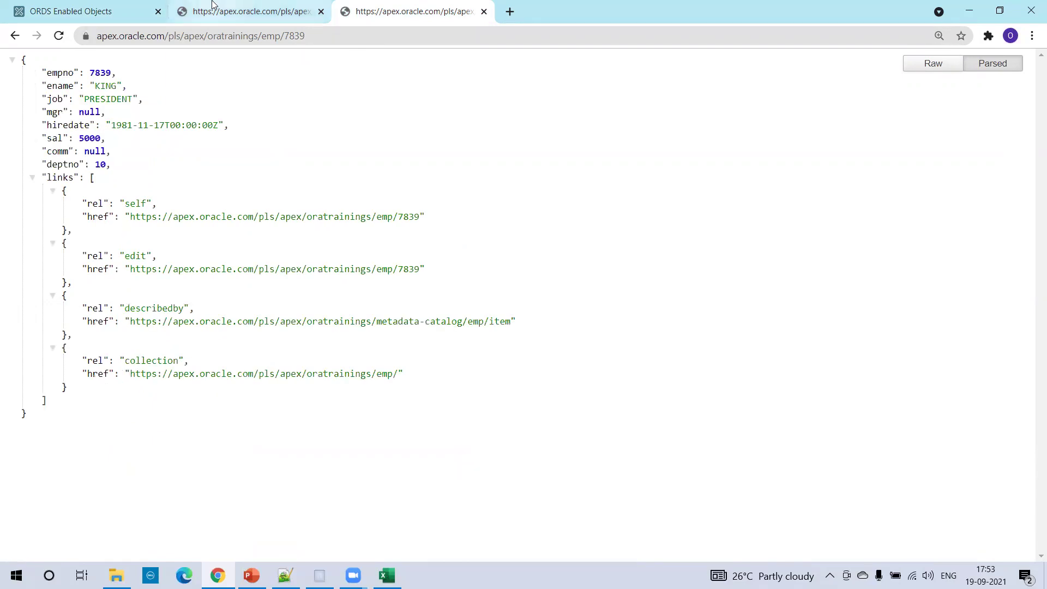
# Return to APEX, open the GET handler of empinfo/ in the oracle.example.hr module and review its source type options.
pyautogui.click(134, 10)
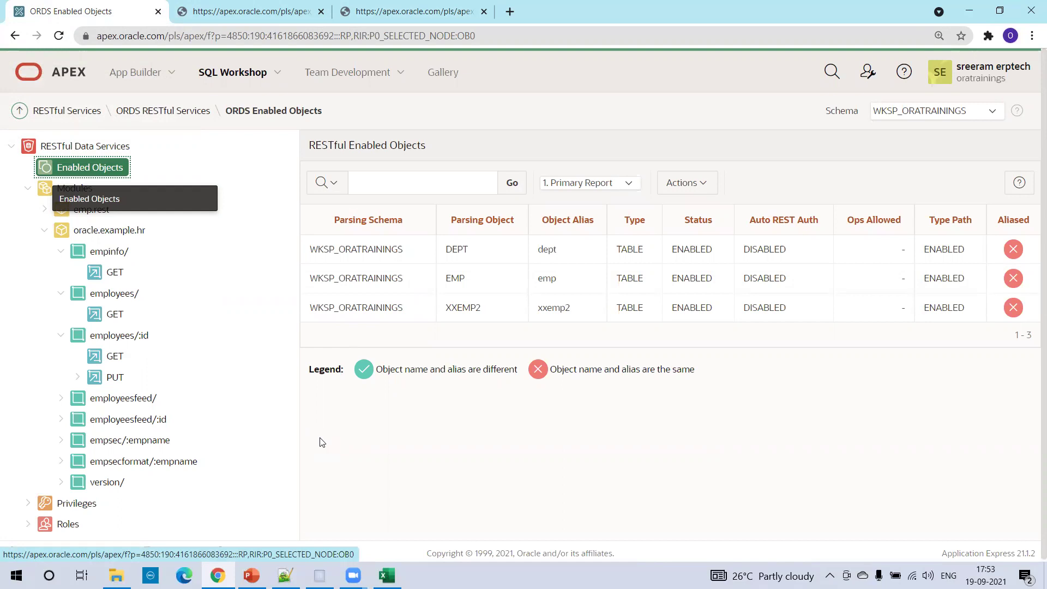
pyautogui.click(234, 249)
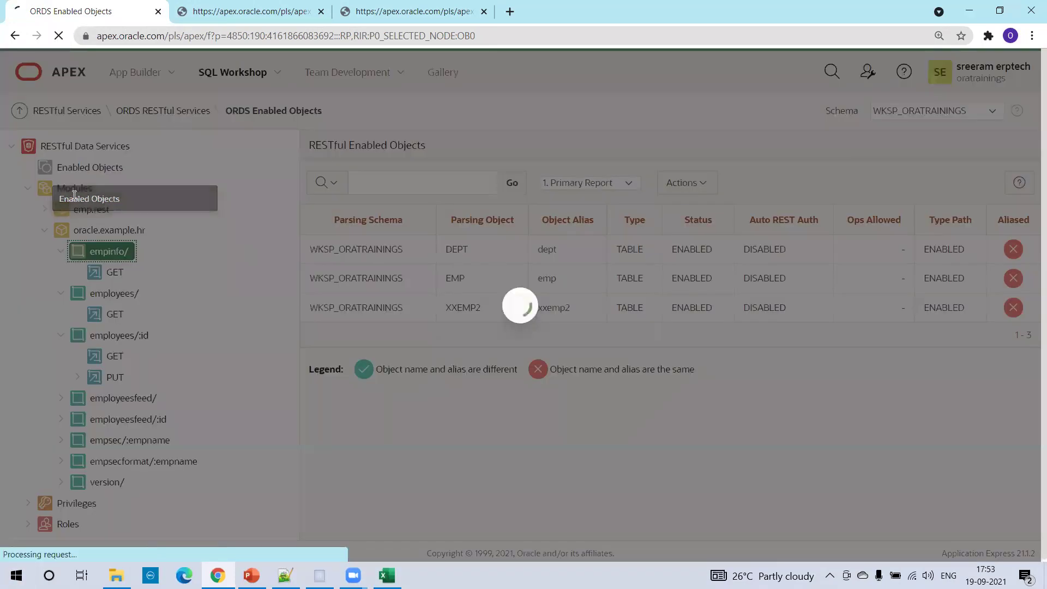
pyautogui.click(141, 195)
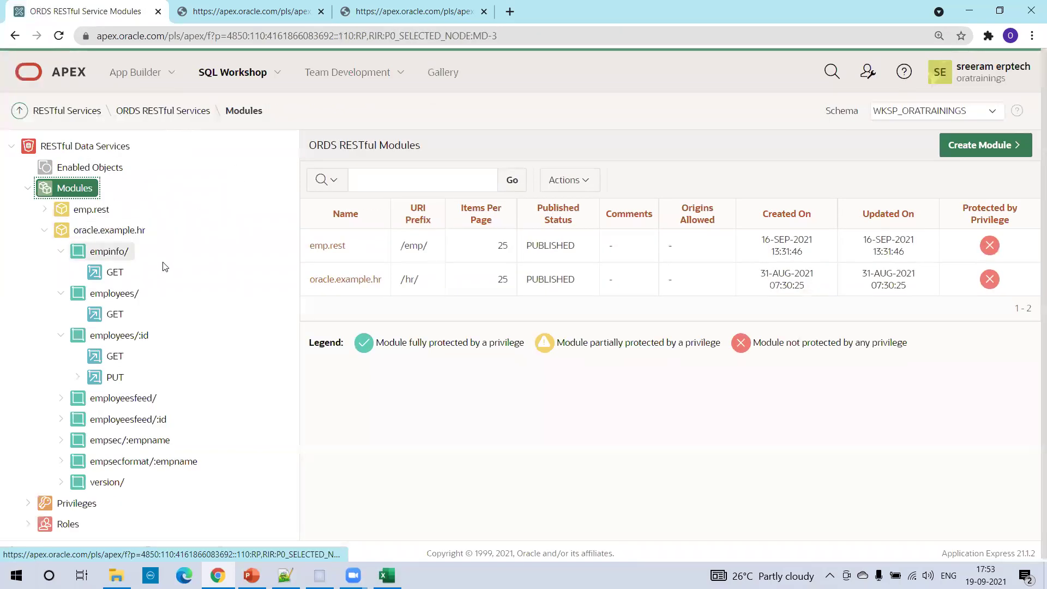
pyautogui.click(124, 272)
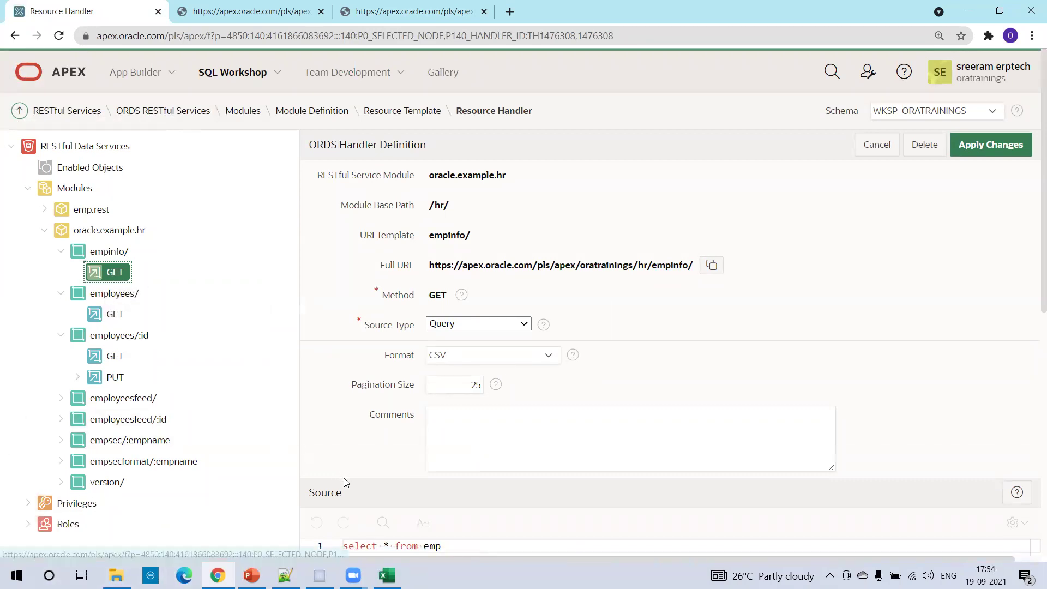
pyautogui.click(504, 443)
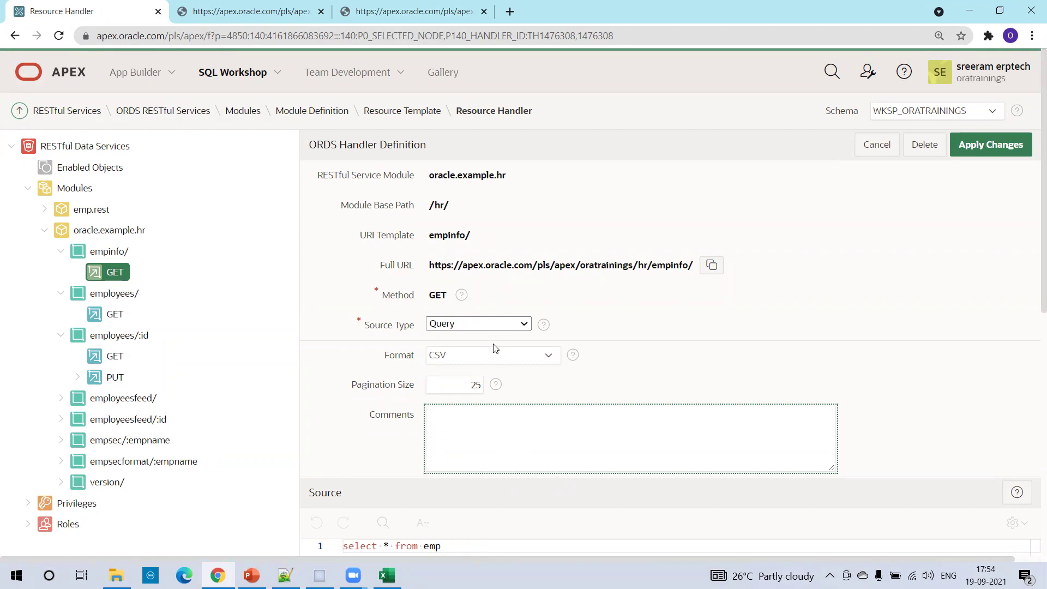
pyautogui.click(461, 324)
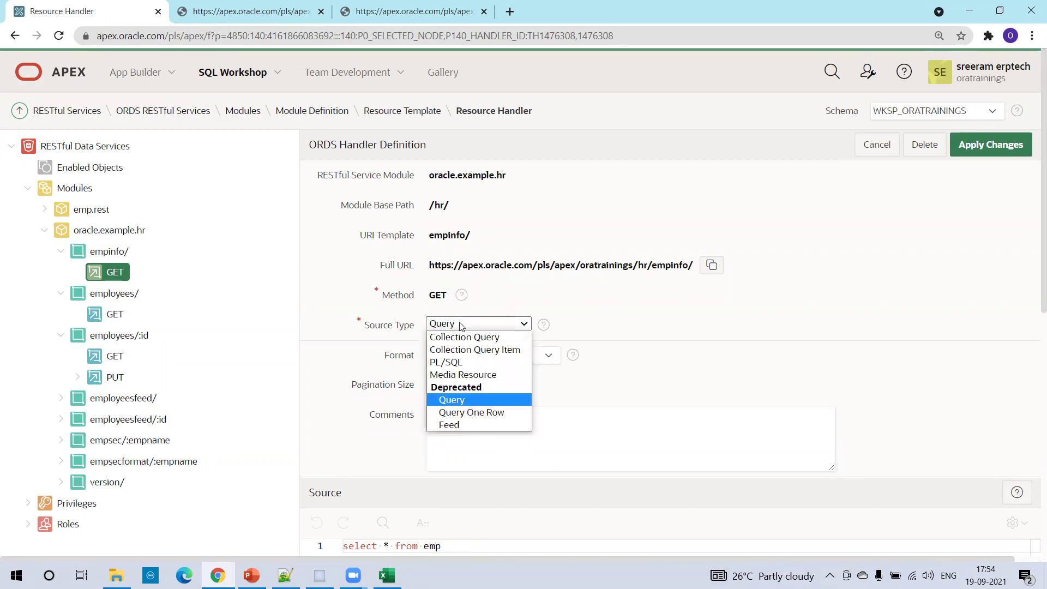
pyautogui.click(461, 326)
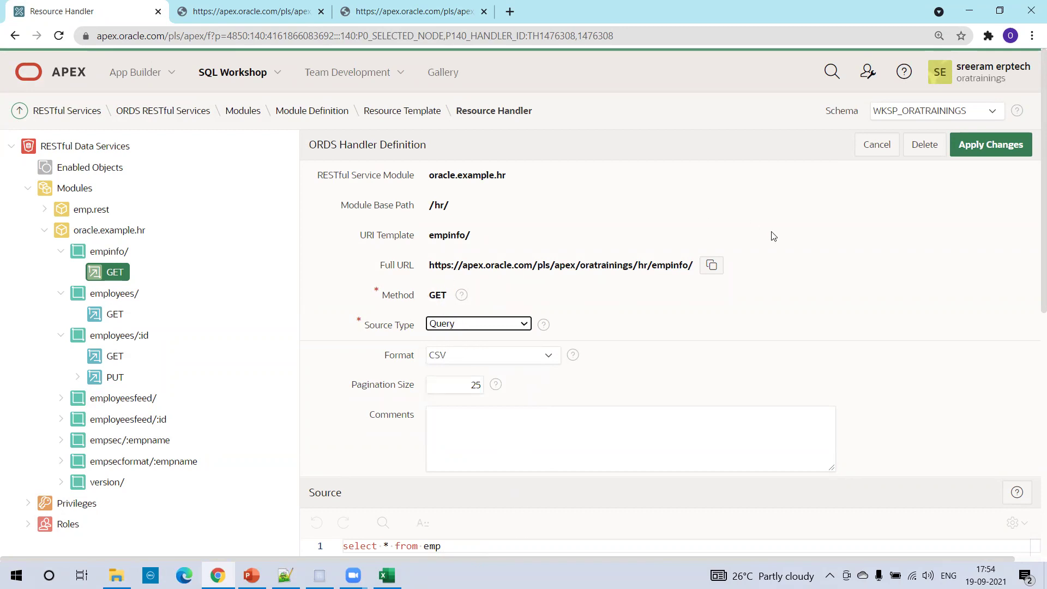
# Copy the empinfo/ handler's full URL and load it in the browser tab showing the single employee record.
pyautogui.click(712, 266)
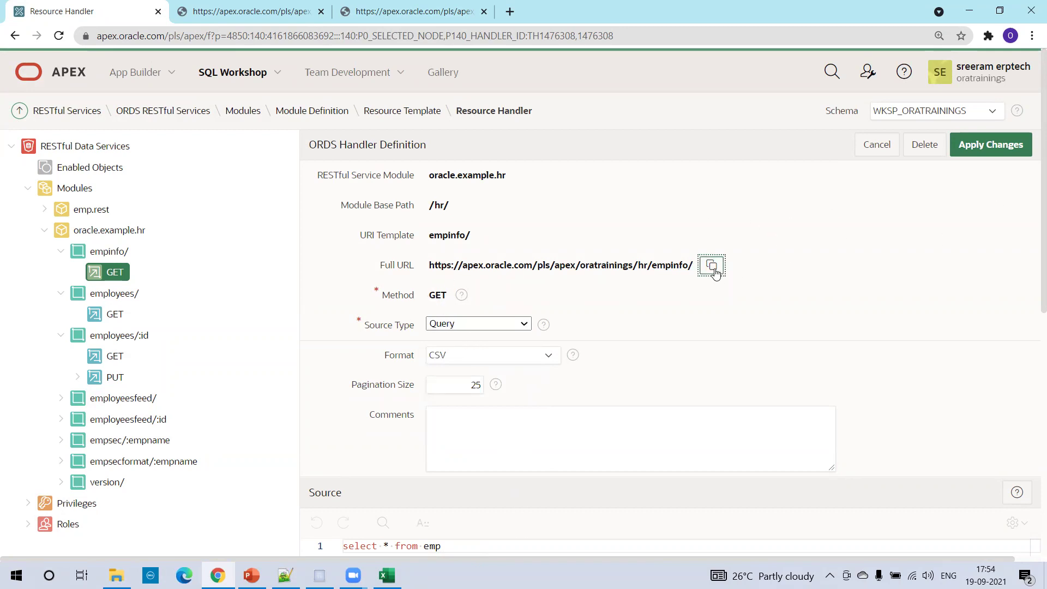
pyautogui.click(421, 6)
pyautogui.click(368, 37)
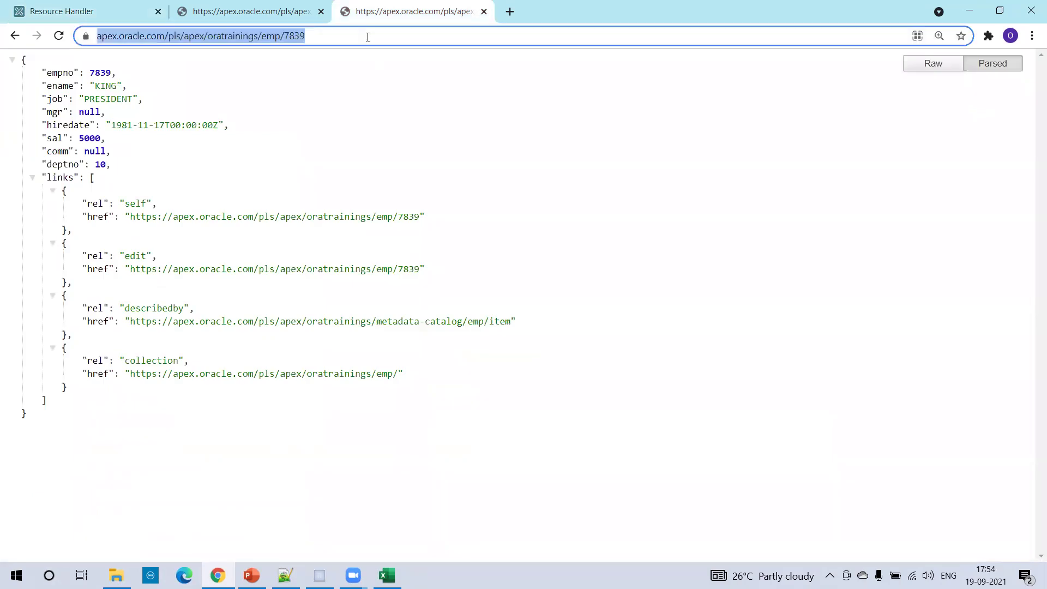
pyautogui.hotkey('ctrl', 'v')
pyautogui.press('Return')
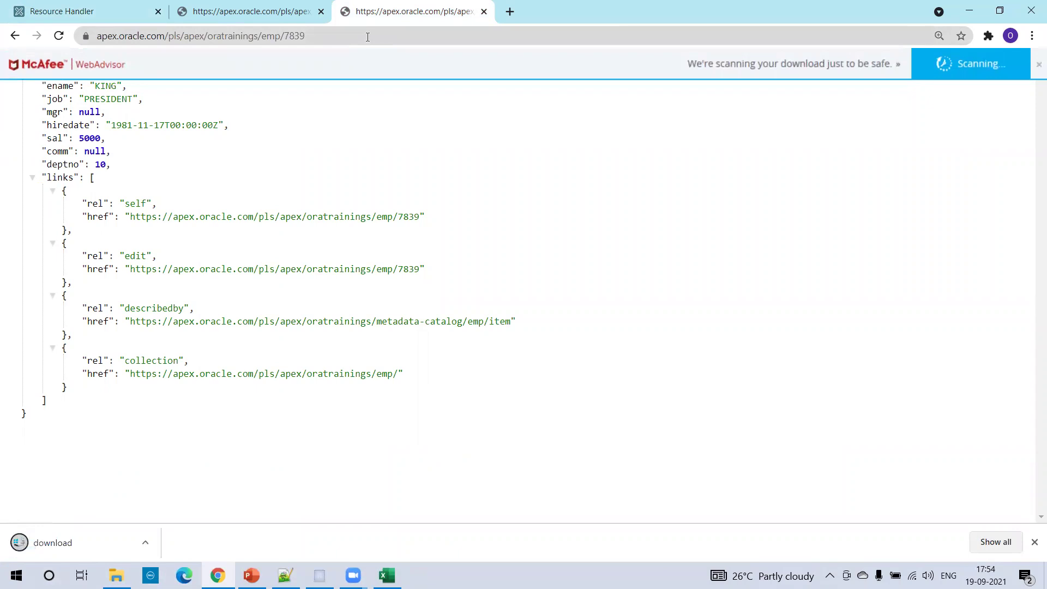
# Close the browser tab with the single employee record and return to the empinfo/ GET handler definition.
pyautogui.click(71, 11)
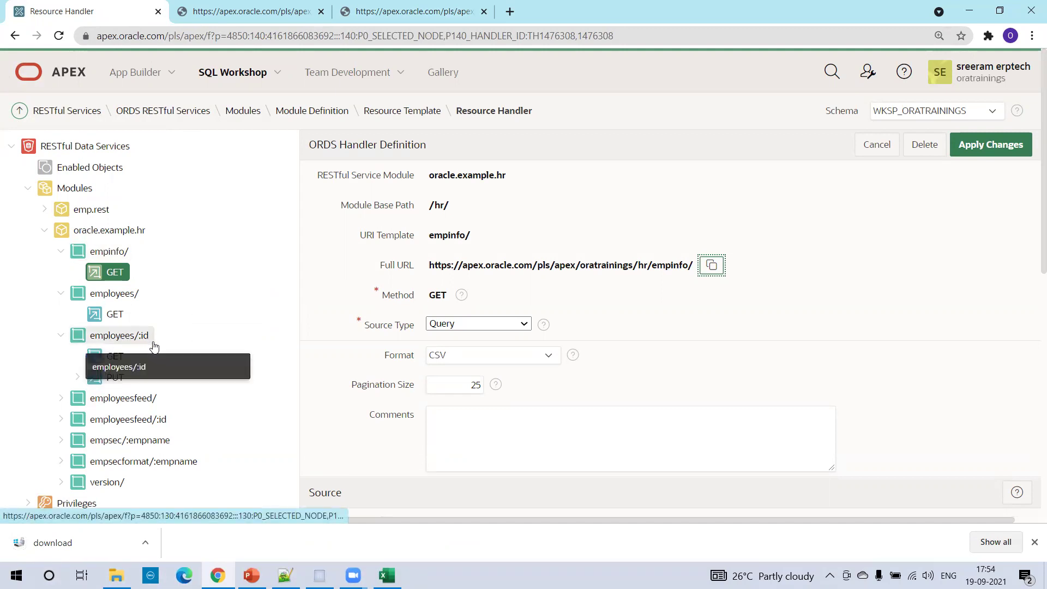
pyautogui.click(414, 11)
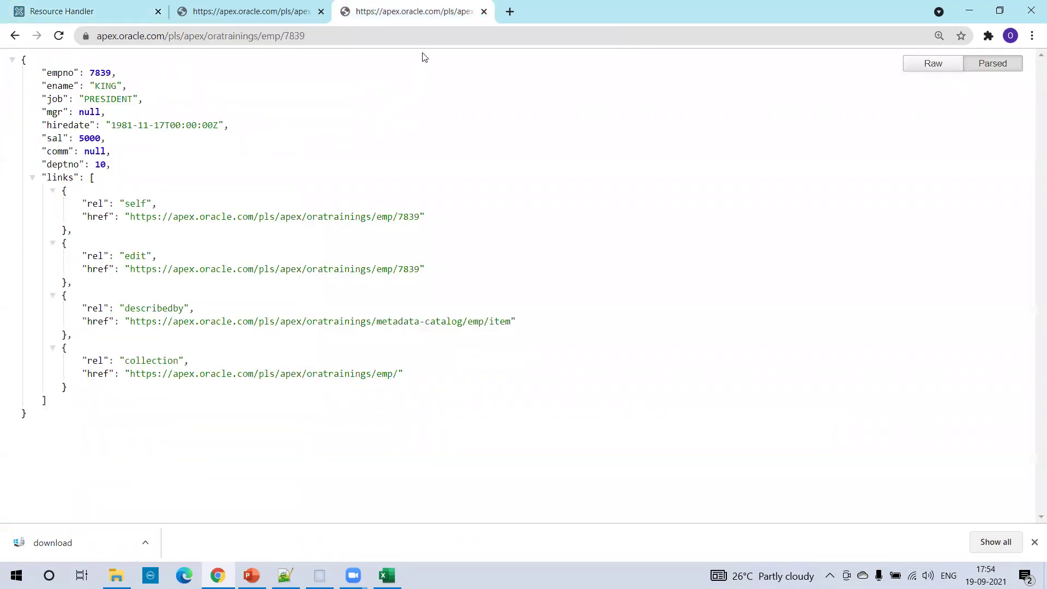
pyautogui.hotkey('ctrl', 'Tab')
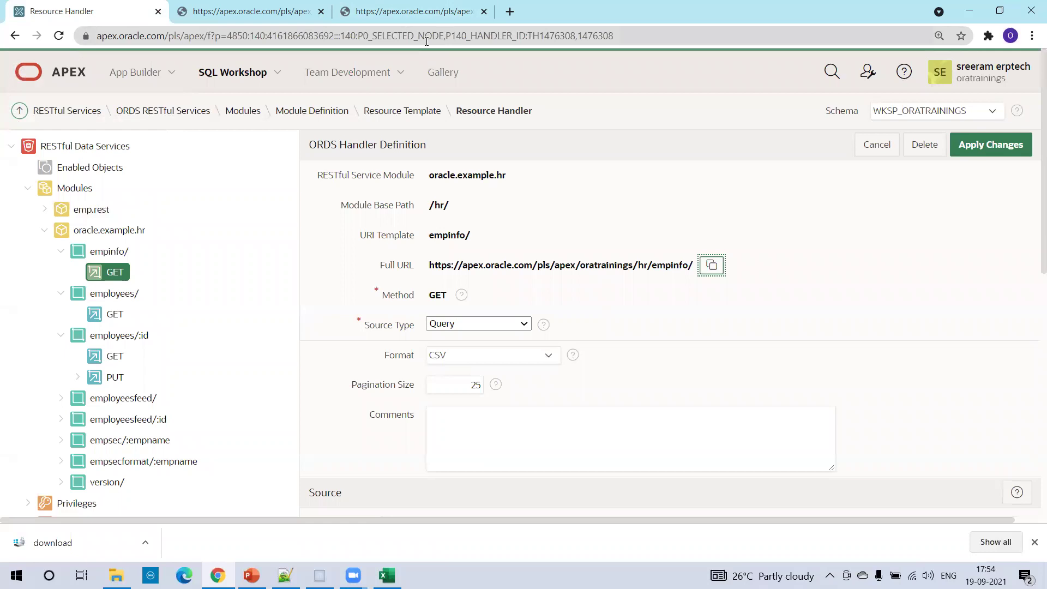
pyautogui.click(404, 20)
pyautogui.hotkey('ctrl', 'w')
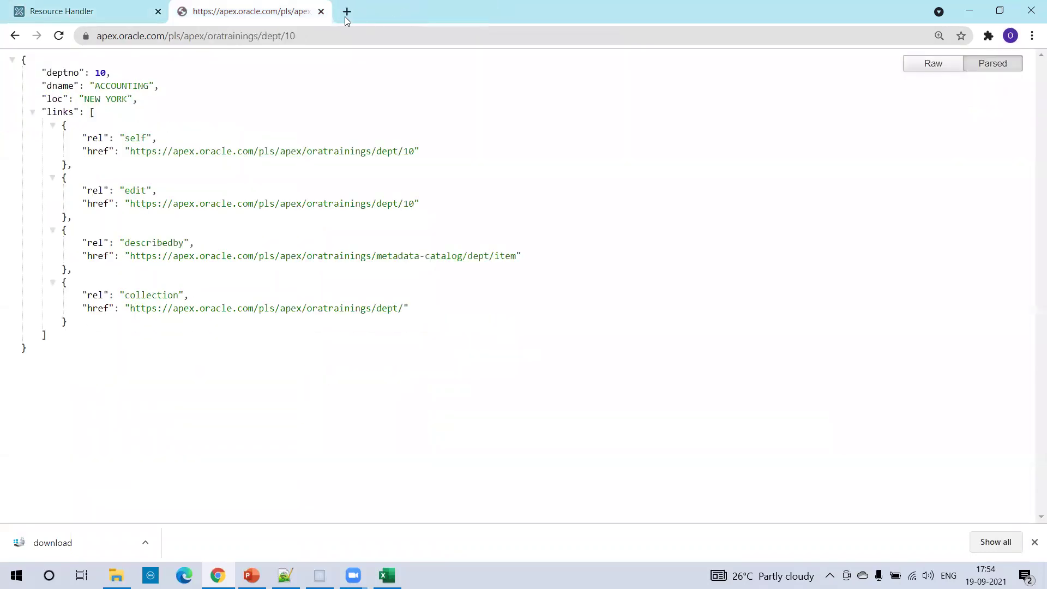
pyautogui.hotkey('ctrl', 'Tab')
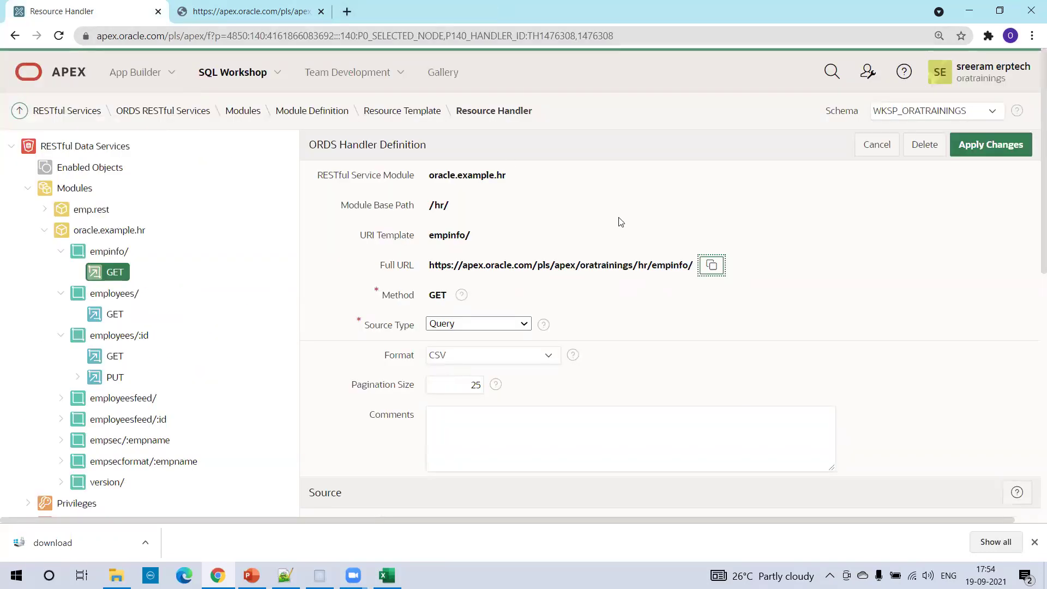
# Copy the empinfo/ handler's full URL again and load it in a new browser tab.
pyautogui.click(714, 273)
pyautogui.hotkey('ctrl', 't')
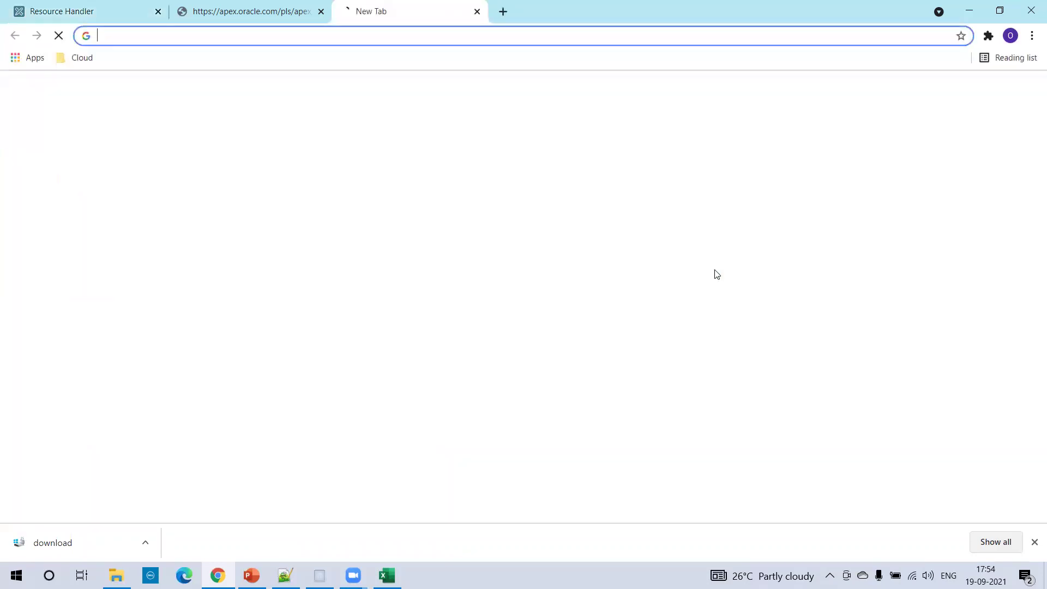
pyautogui.hotkey('ctrl', 'v')
pyautogui.press('Return')
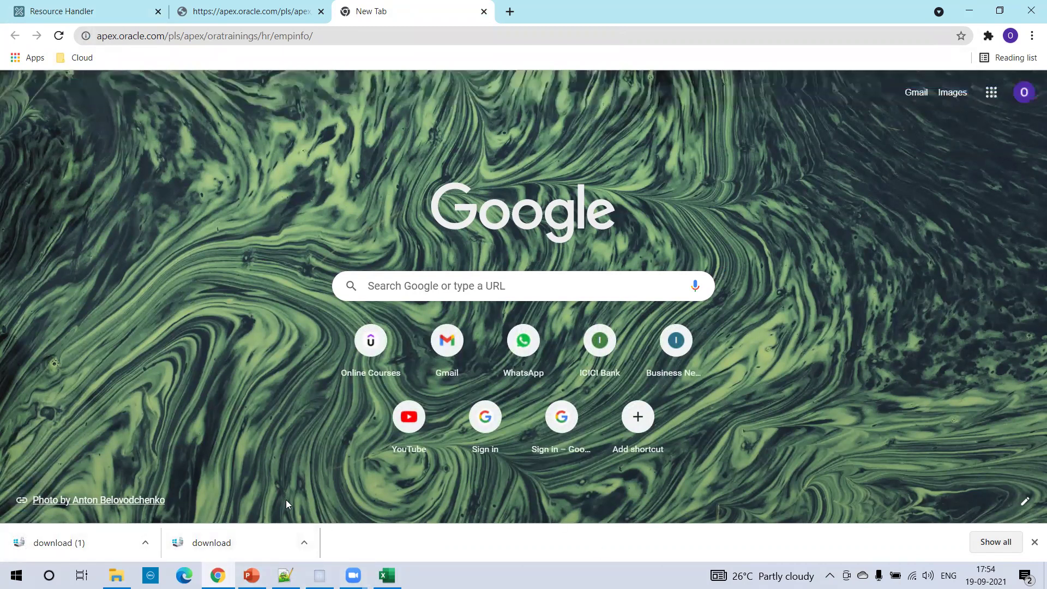
pyautogui.hotkey('alt', 'Tab')
pyautogui.hotkey('alt', 'Tab')
pyautogui.hotkey('alt', 'Tab')
pyautogui.hotkey('alt', 'Tab')
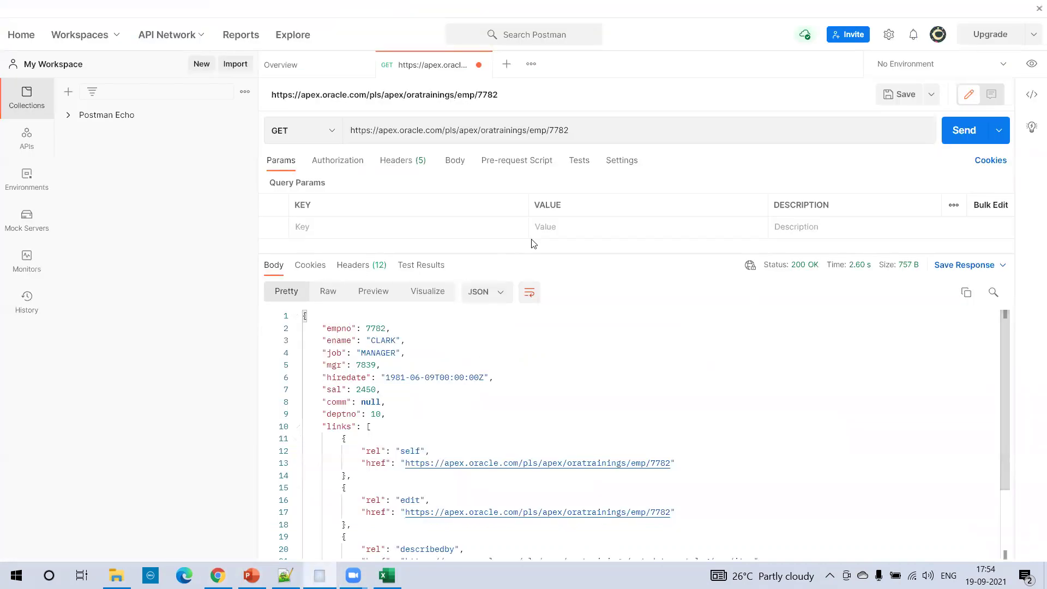
pyautogui.click(604, 129)
pyautogui.hotkey('ctrl', 'a')
pyautogui.hotkey('ctrl', 'v')
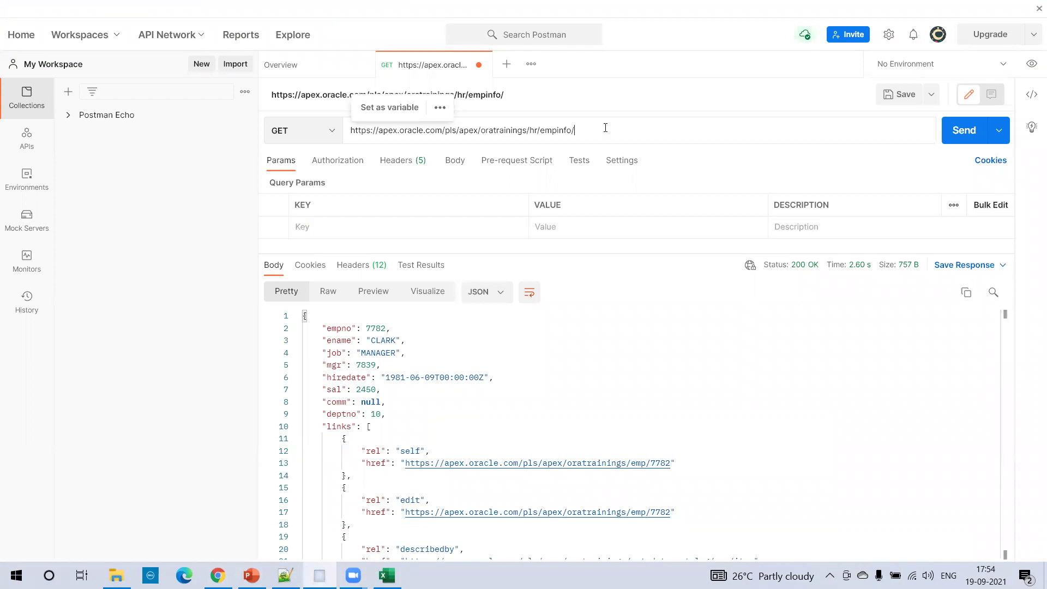
pyautogui.click(965, 131)
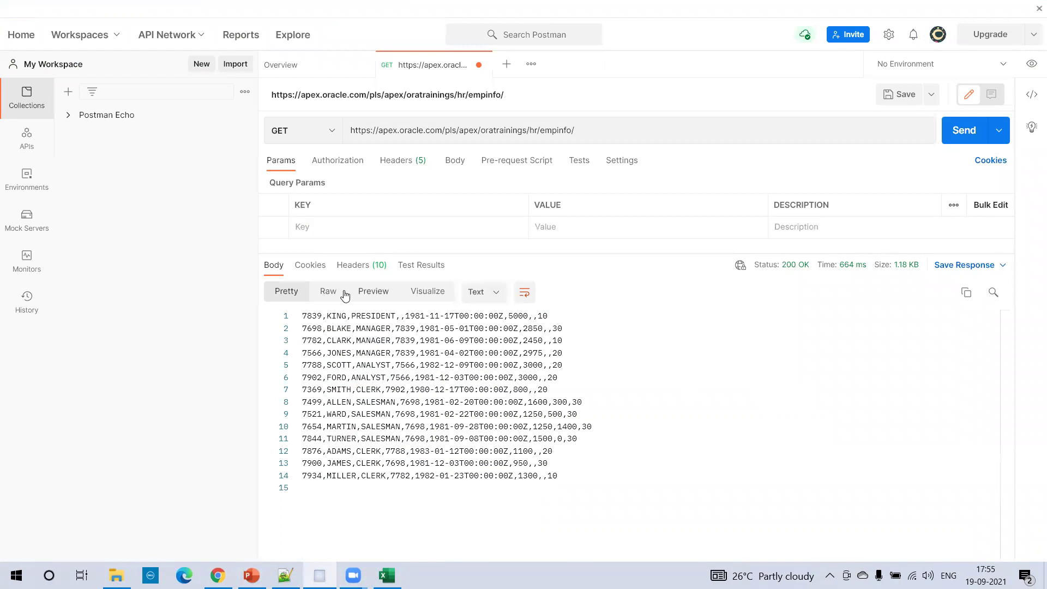
# Display the empinfo/ response body formatted as JSON, and switch it to the raw view.
pyautogui.click(494, 295)
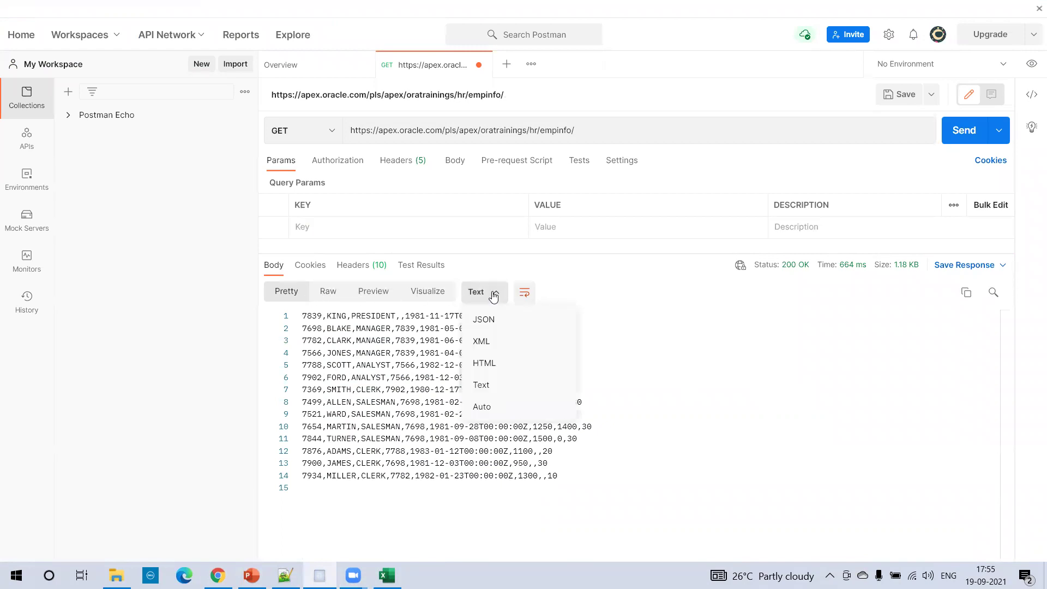
pyautogui.click(489, 324)
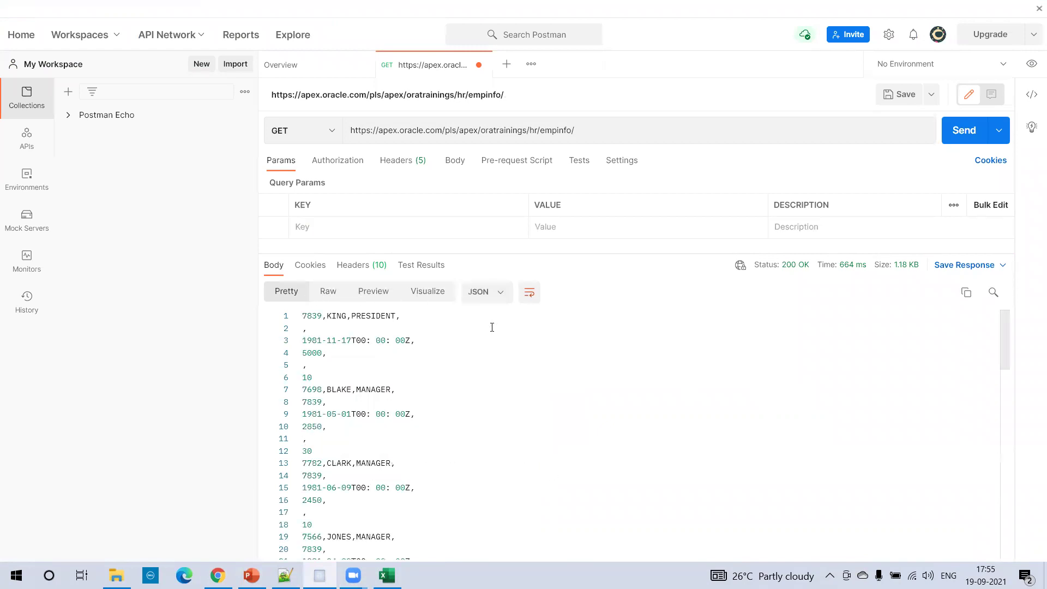
pyautogui.click(315, 294)
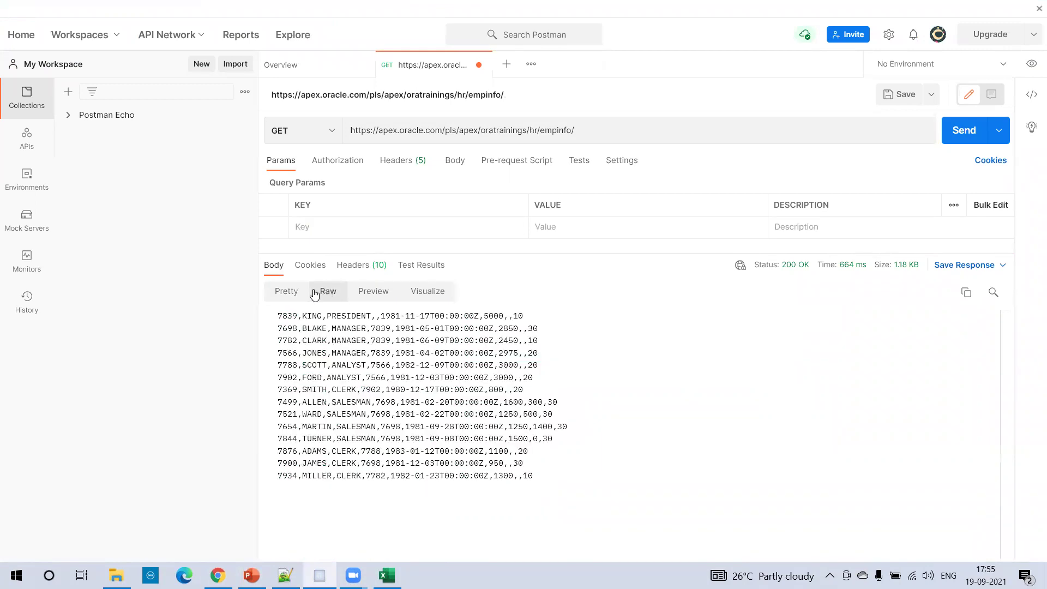
# Switch back to APEX in the browser, set the empinfo/ GET handler's format to JSON, and apply the change.
pyautogui.hotkey('alt', 'Tab')
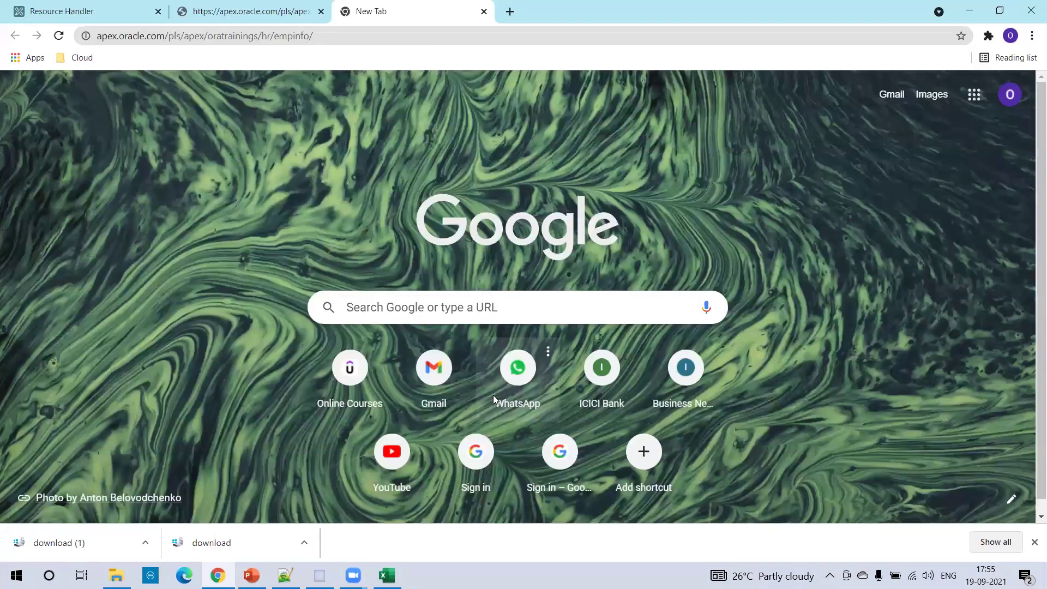
pyautogui.hotkey('ctrl', '1')
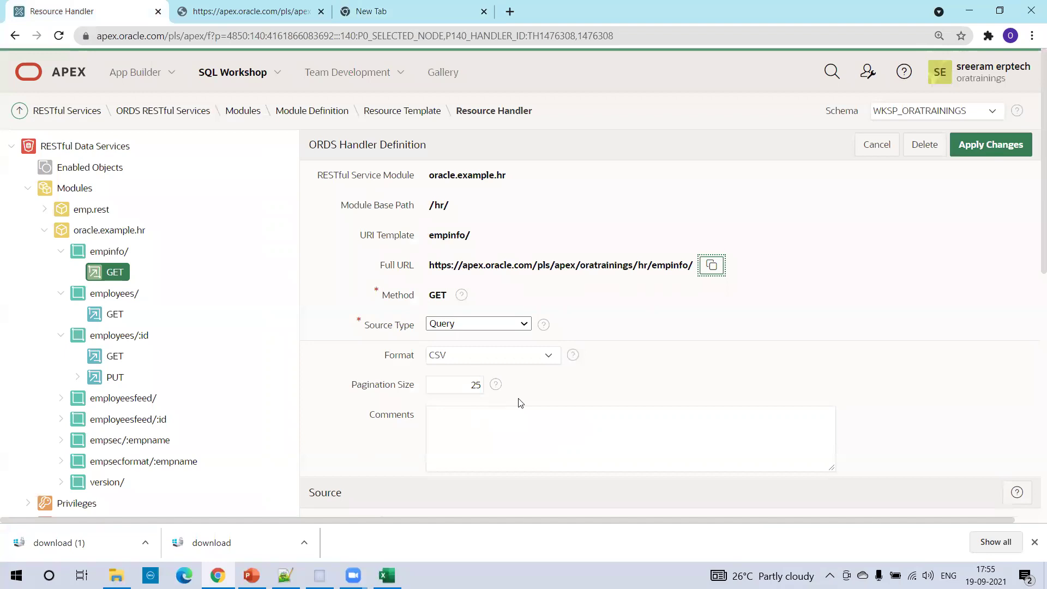
pyautogui.click(530, 357)
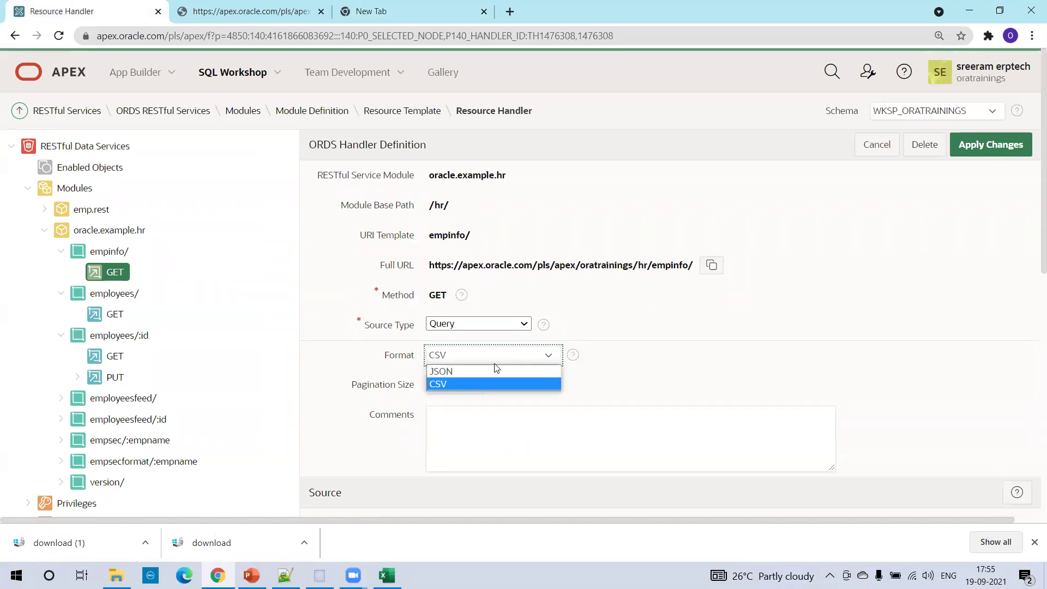
pyautogui.click(489, 367)
pyautogui.click(1013, 151)
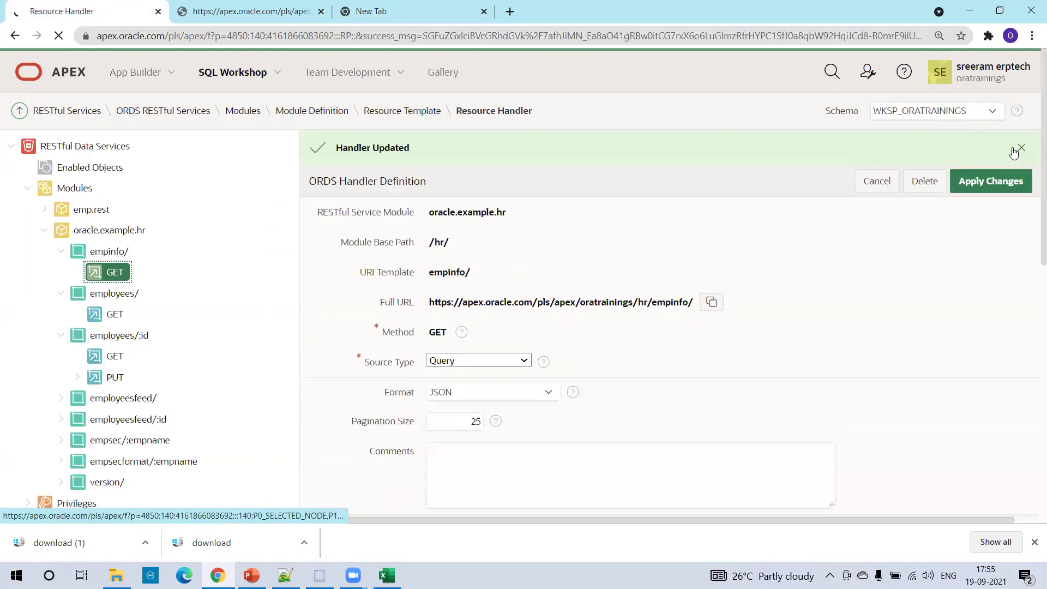
# Switch to Postman, resend the empinfo/ GET request, and show the response body in the pretty view.
pyautogui.hotkey('alt', 'Tab')
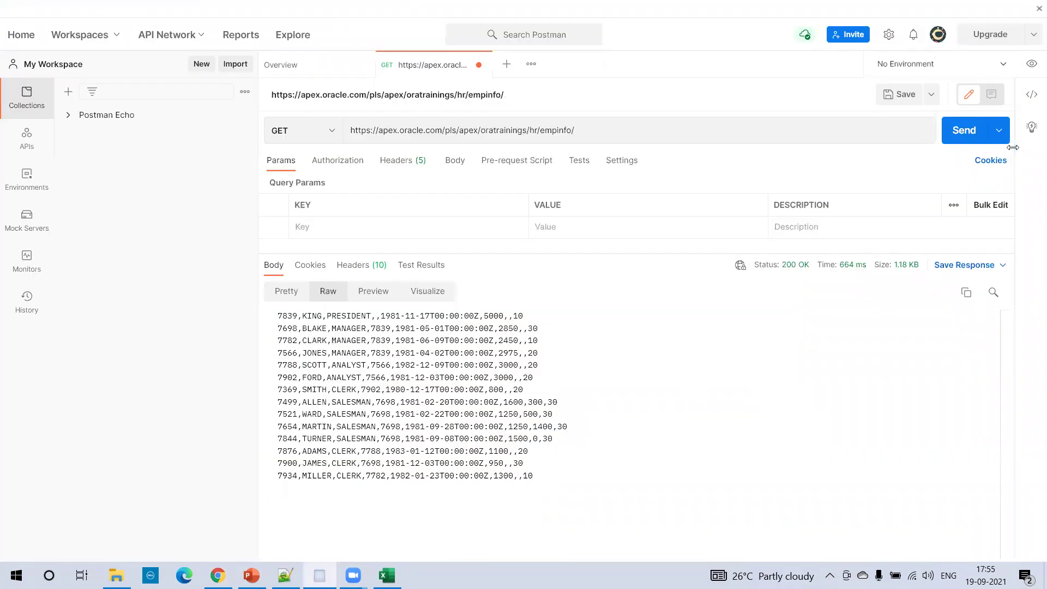
pyautogui.click(965, 130)
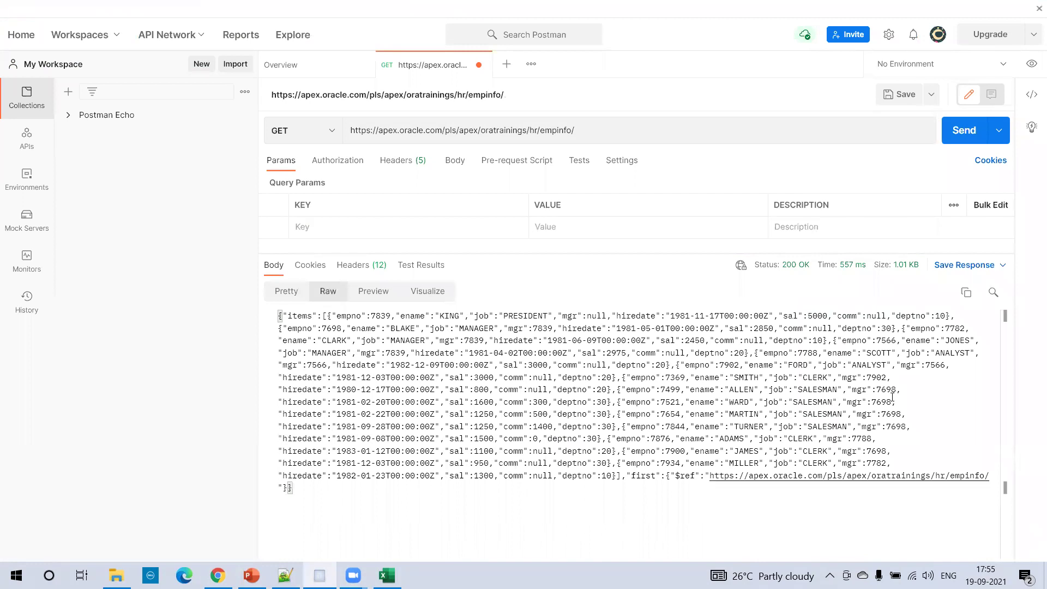
pyautogui.click(287, 294)
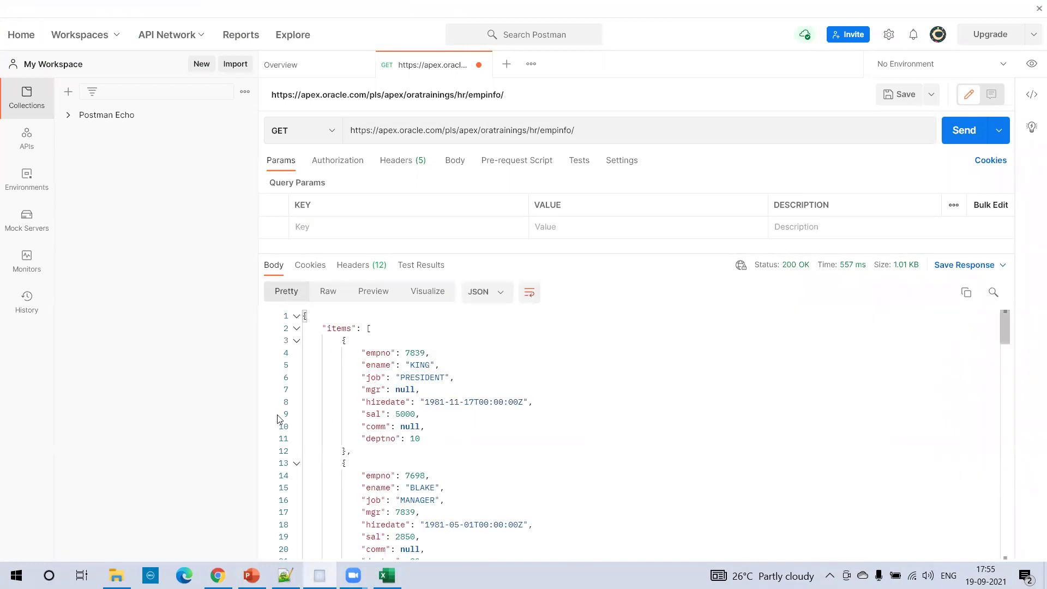
# Return to APEX in the browser, open the PUT handler of employees/:id at its PL/SQL source, and dismiss the browser's downloads bar.
pyautogui.hotkey('alt', 'Tab')
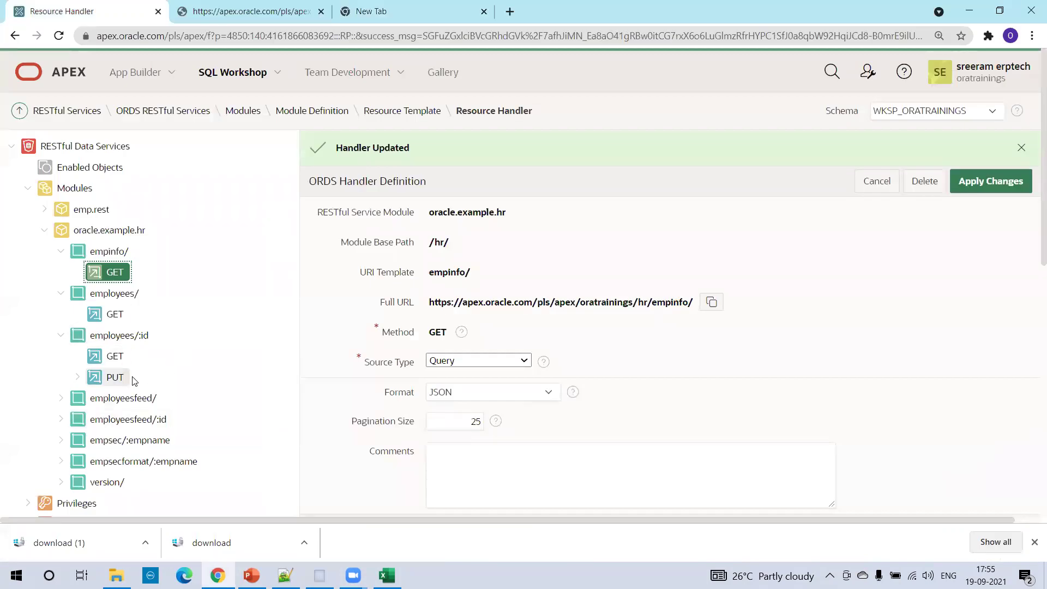
pyautogui.click(113, 378)
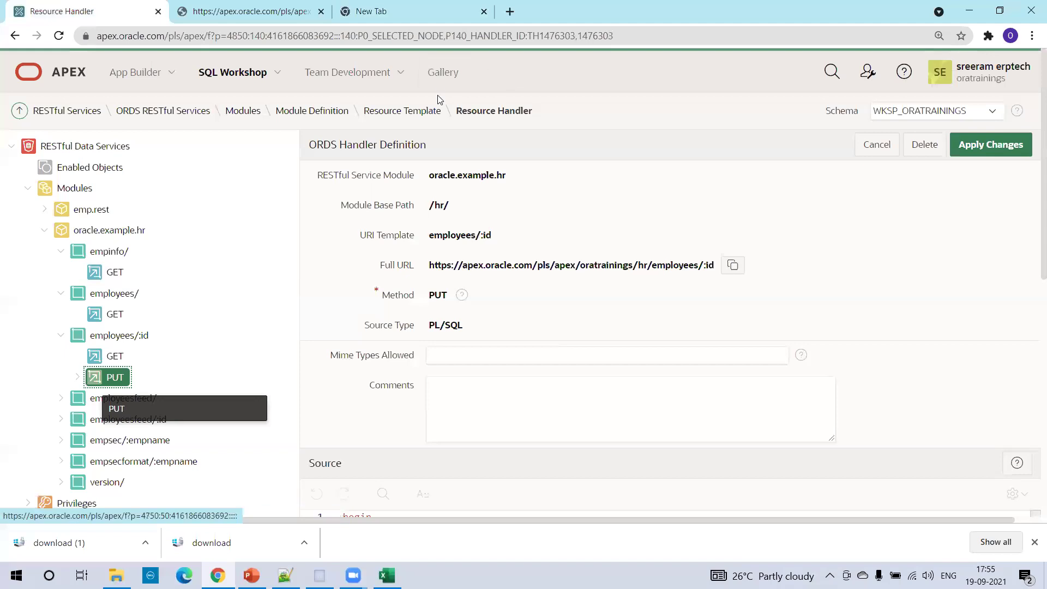
pyautogui.scroll(-5, 1022, 320)
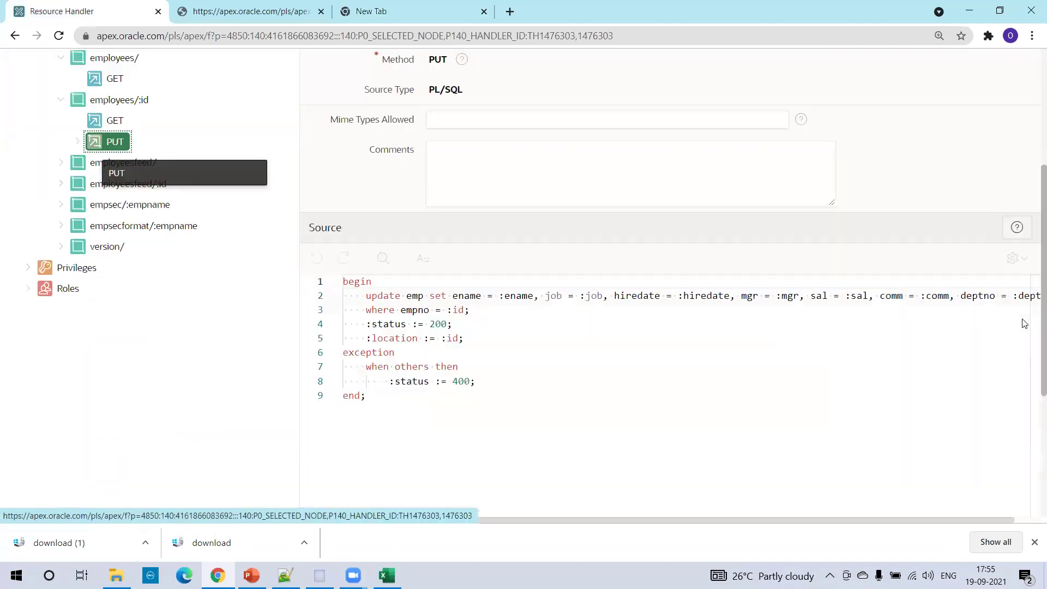
pyautogui.scroll(3, 1023, 339)
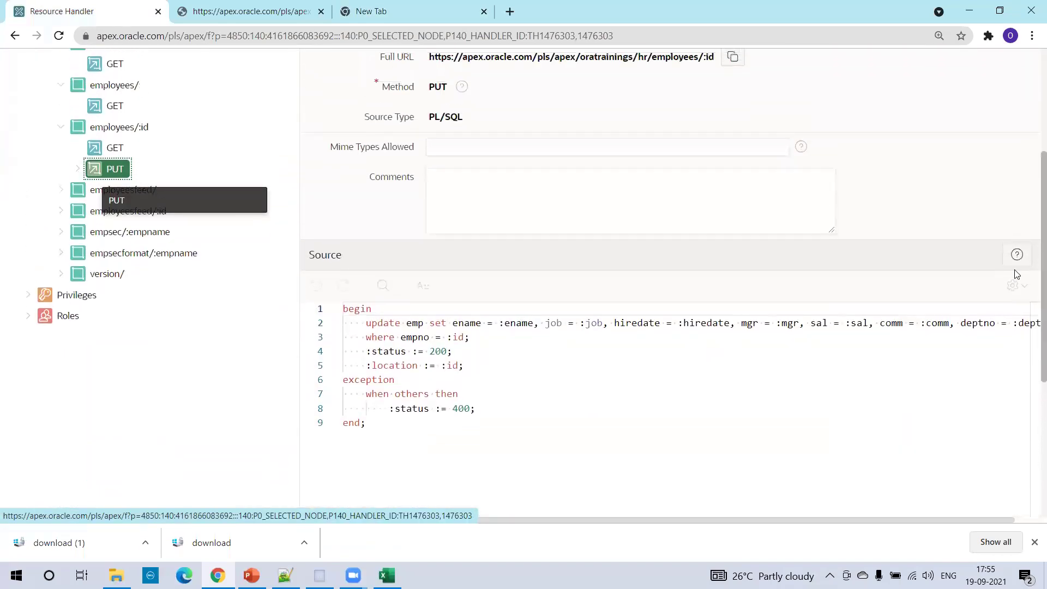
pyautogui.click(1034, 542)
# Examine the PUT handler's PL/SQL block and highlight its update emp statement including the where clause.
pyautogui.click(654, 380)
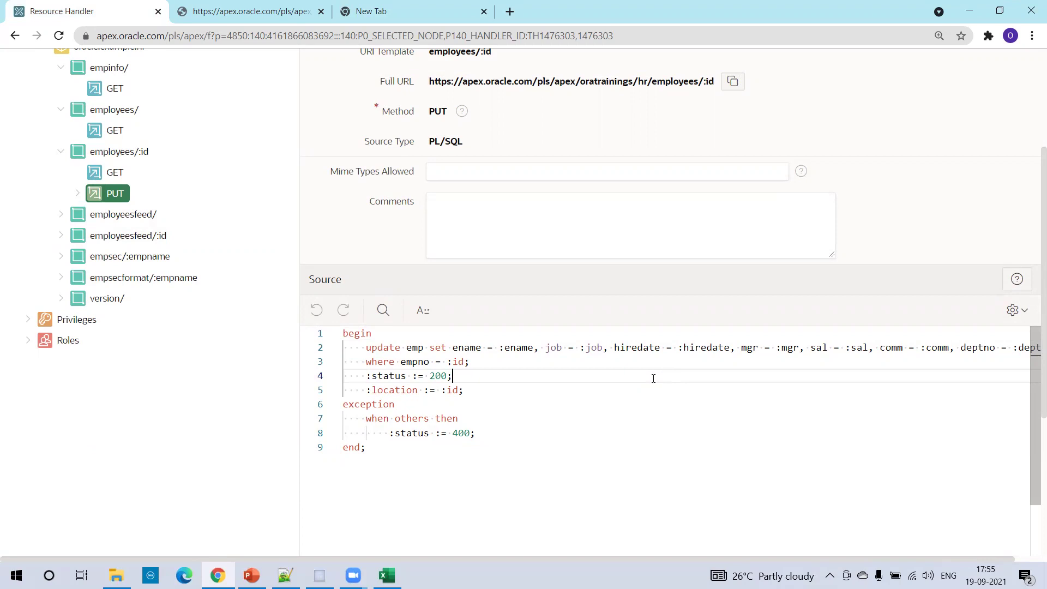
pyautogui.click(375, 448)
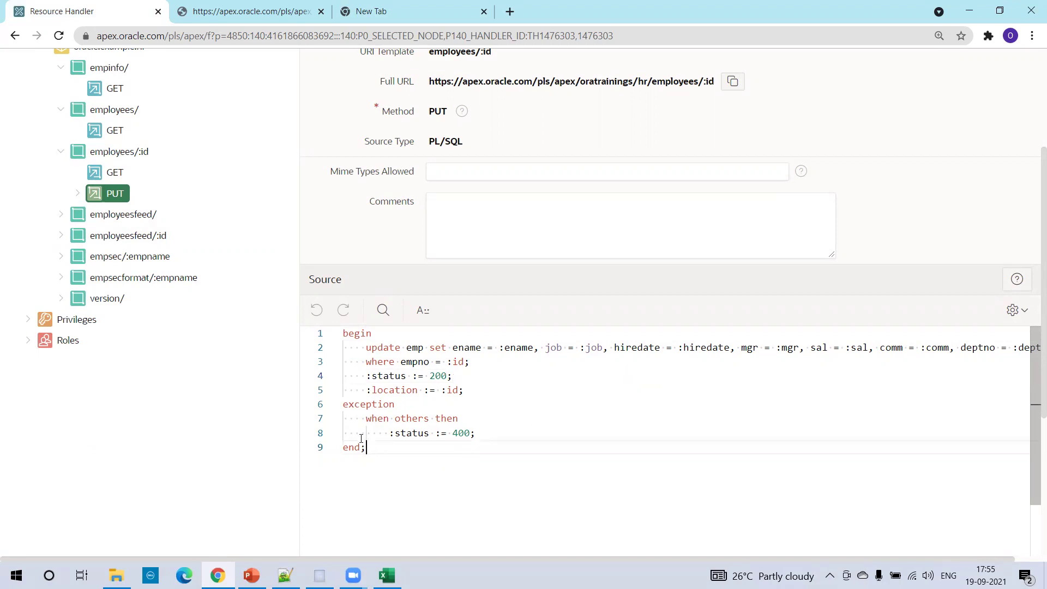
pyautogui.hotkey('ctrl', 'a')
pyautogui.click(735, 391)
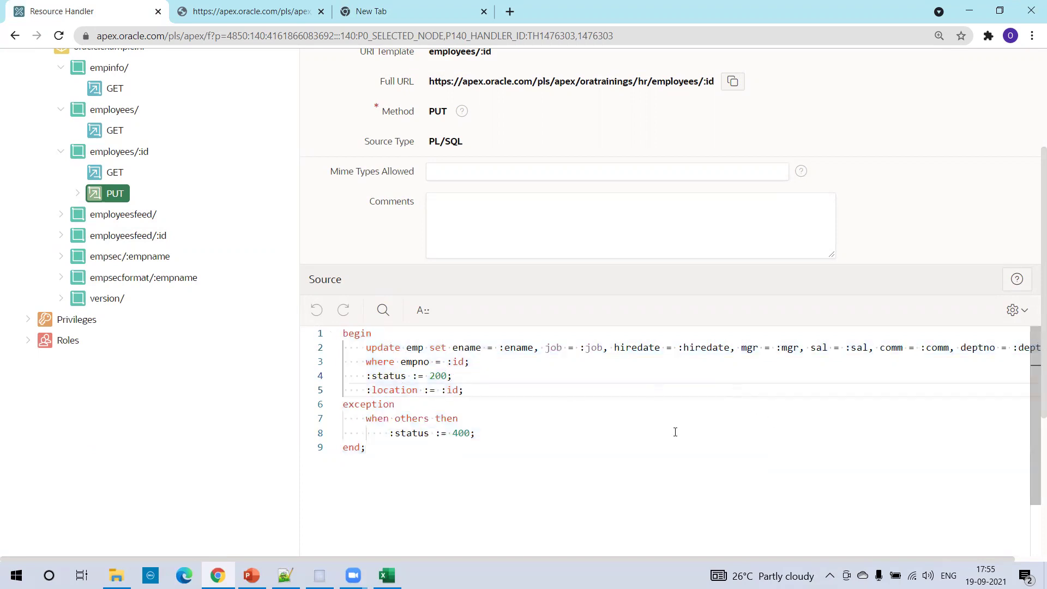
pyautogui.click(459, 362)
pyautogui.moveTo(474, 362); pyautogui.dragTo(361, 348)
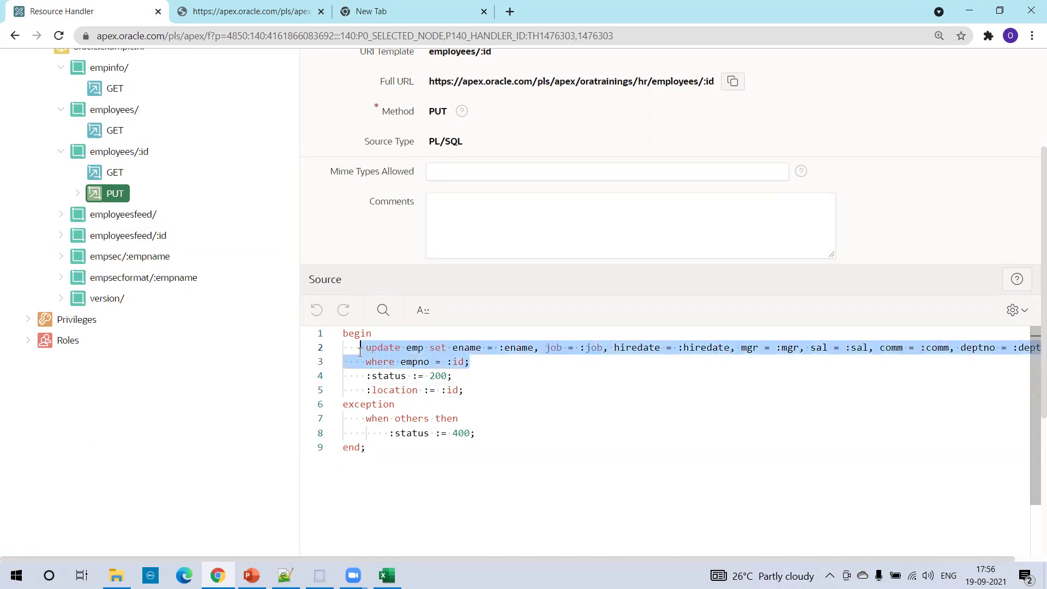
# Open the employees/:id template definition, and return to the SQL Workshop home page.
pyautogui.click(116, 151)
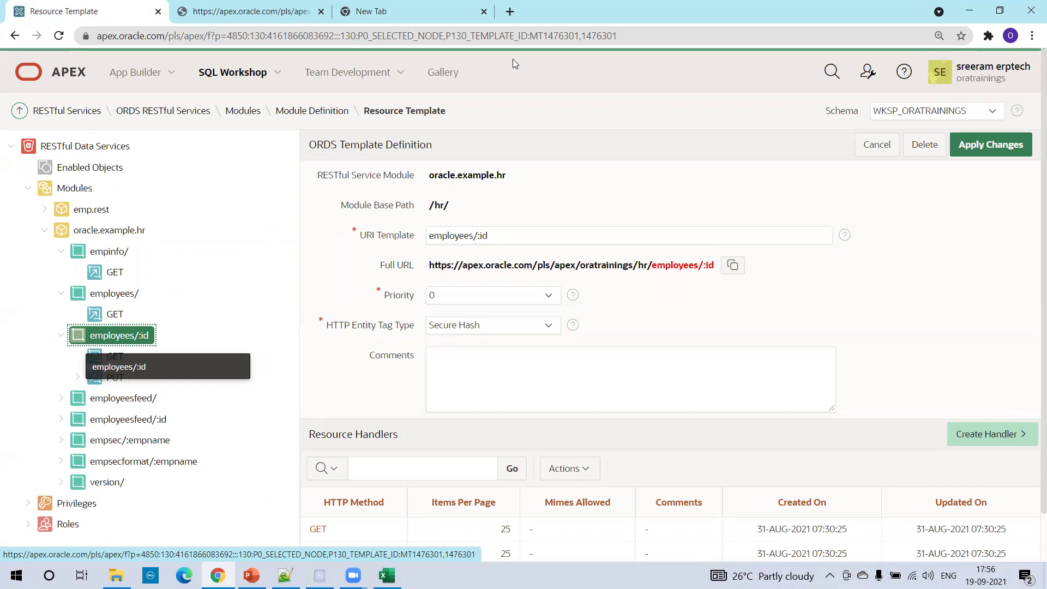
pyautogui.click(233, 72)
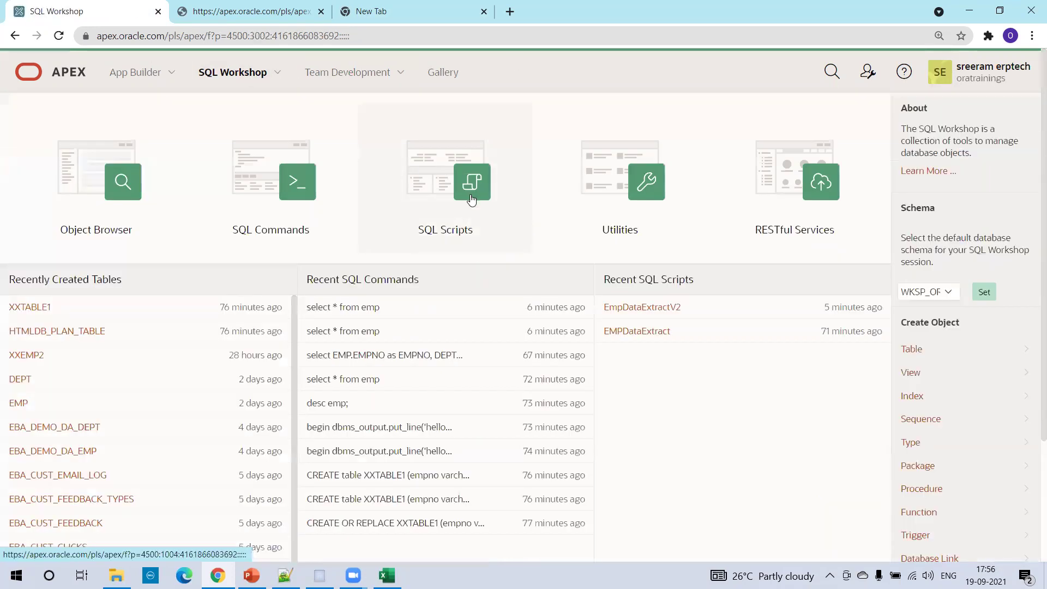